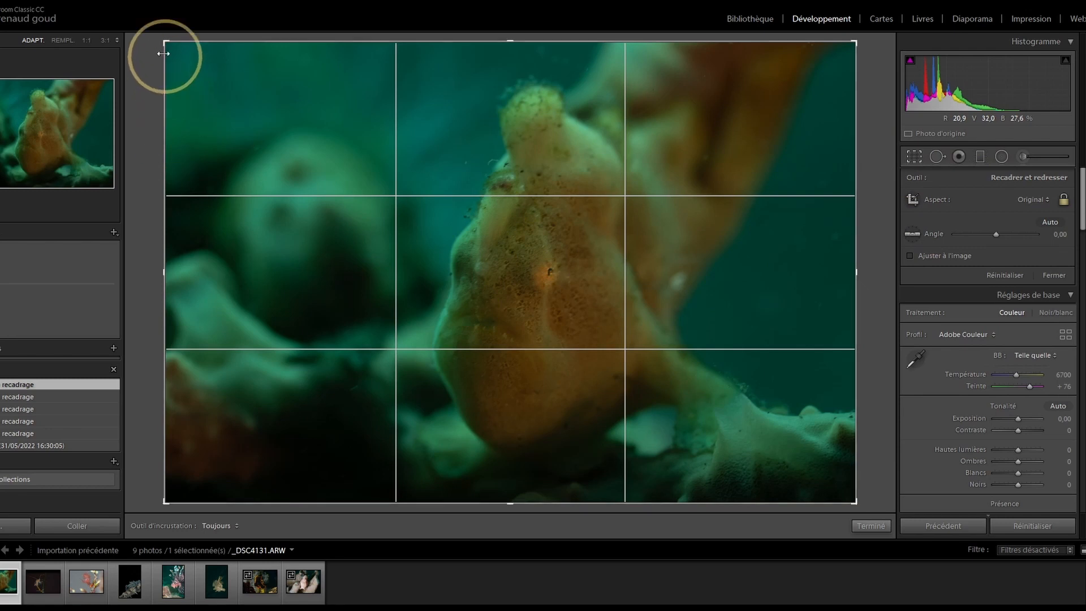
Step: Pull the crop in slightly from the top-left and shift the frogfish within the tighter frame
{"action": "left_click_drag", "start_coordinate": [164, 44], "coordinate": [169, 49]}
{"action": "left_click_drag", "start_coordinate": [548, 242], "coordinate": [585, 255]}
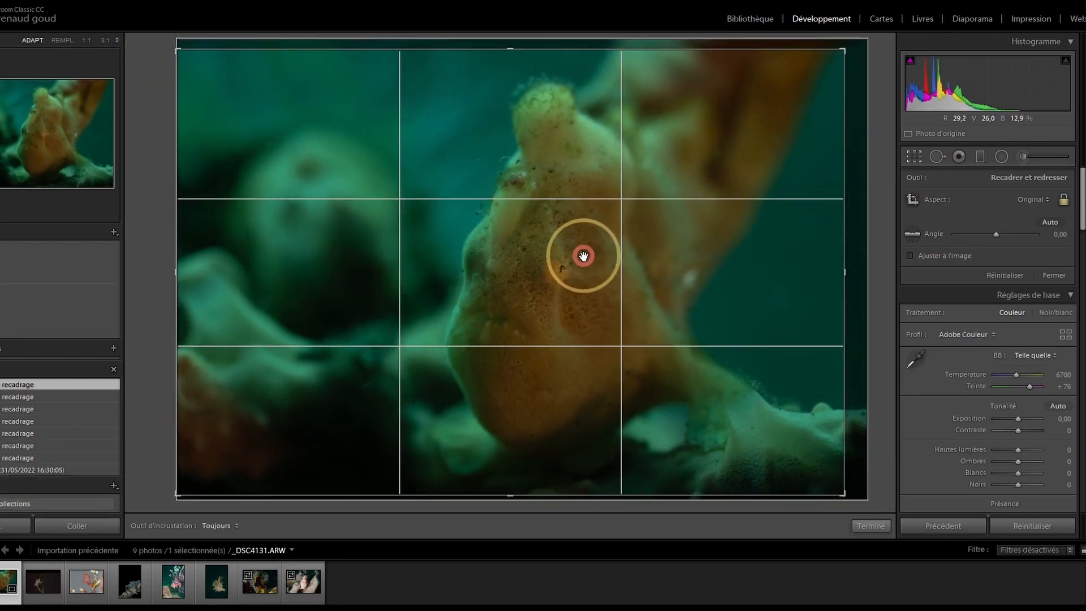
{"action": "left_click", "coordinate": [909, 156]}
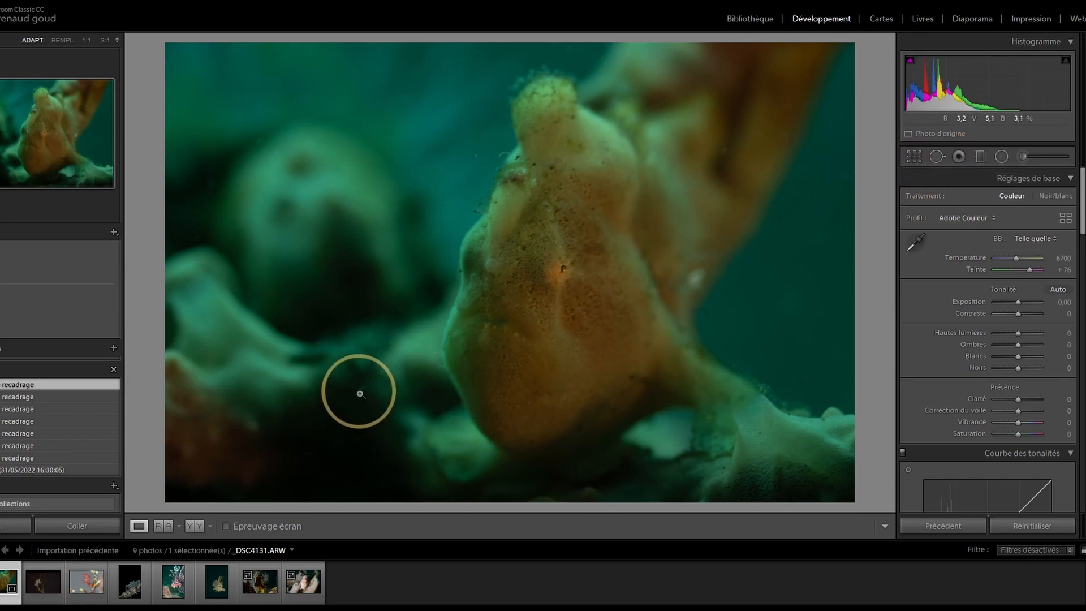
Step: Heal two blemishes in the dark coral left of the frogfish with Spot Removal
{"action": "left_click", "coordinate": [935, 157]}
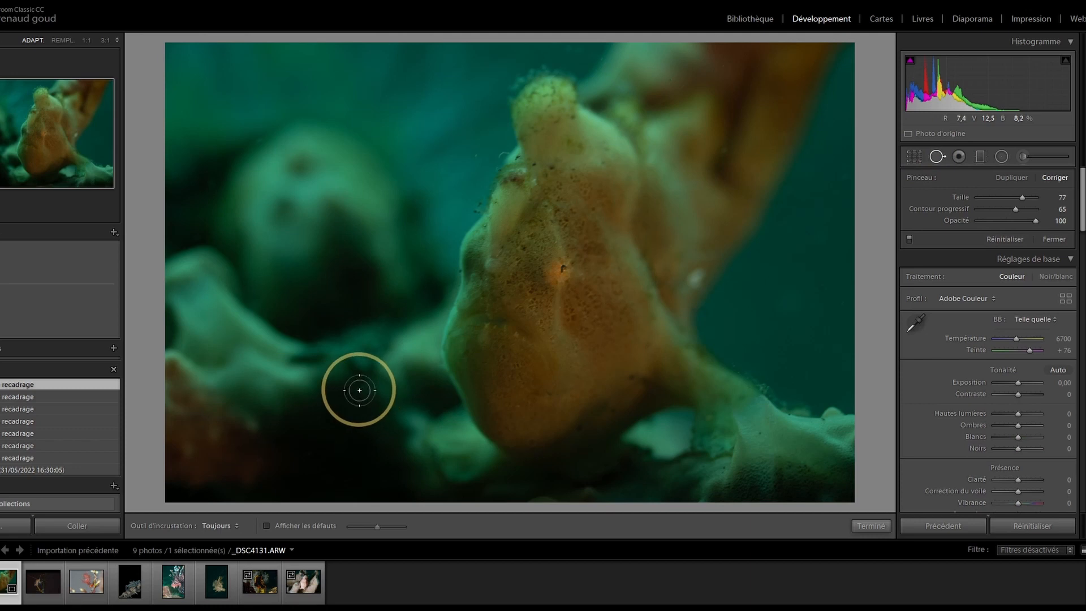
{"action": "scroll", "coordinate": [354, 374], "scroll_direction": "down", "scroll_amount": 3}
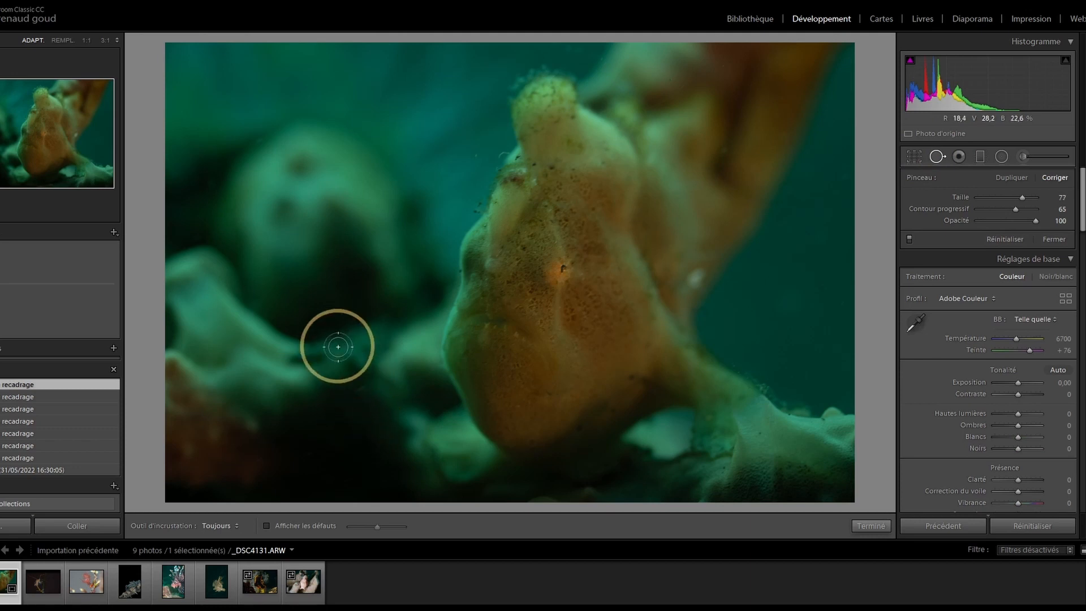
{"action": "scroll", "coordinate": [338, 362], "scroll_direction": "up", "scroll_amount": 1}
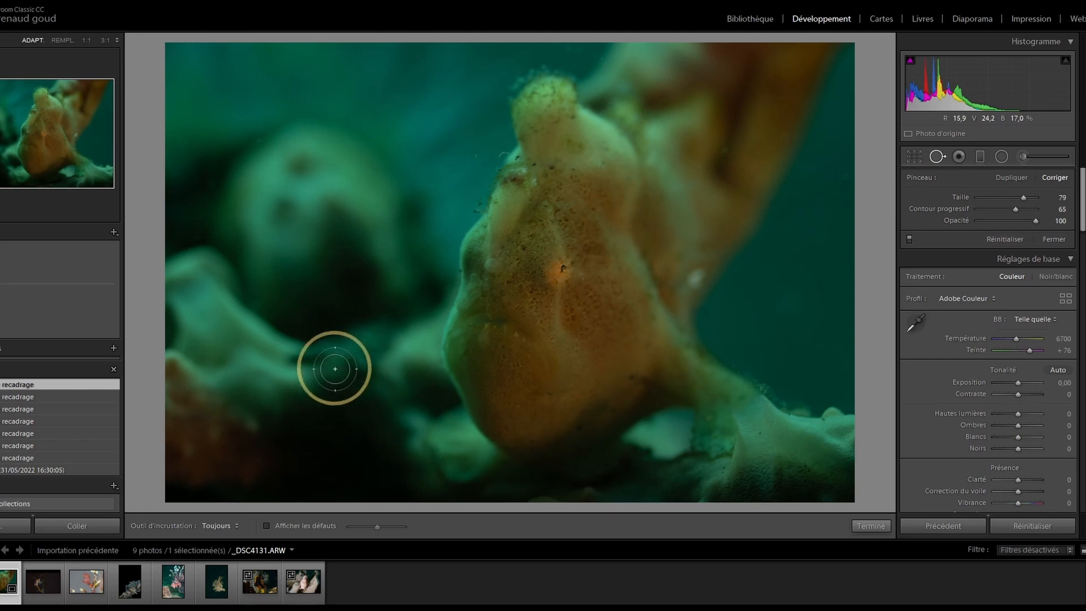
{"action": "left_click", "coordinate": [368, 414]}
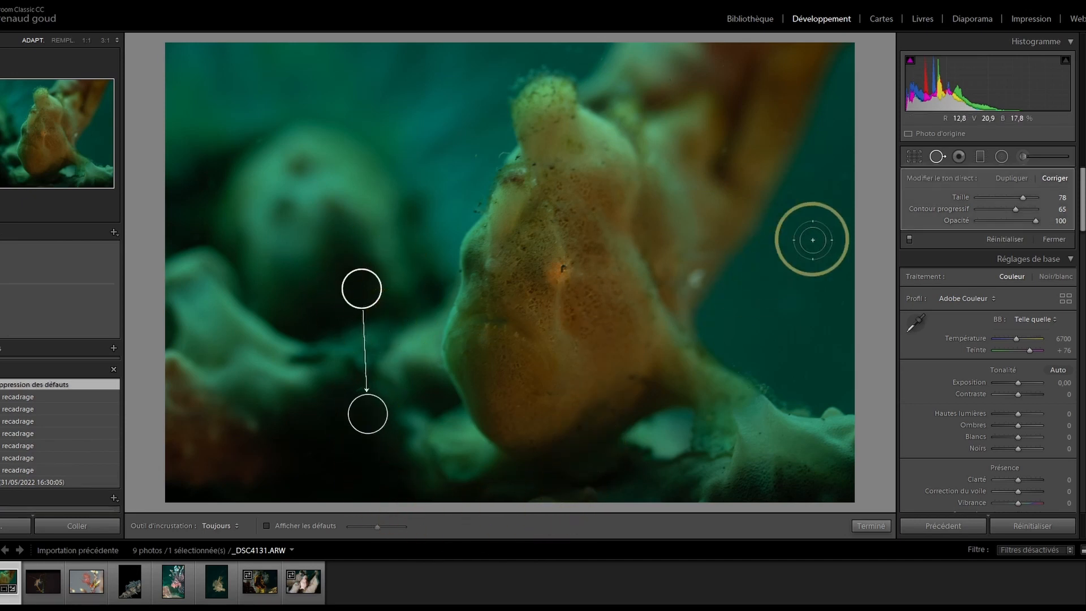
{"action": "left_click", "coordinate": [932, 156]}
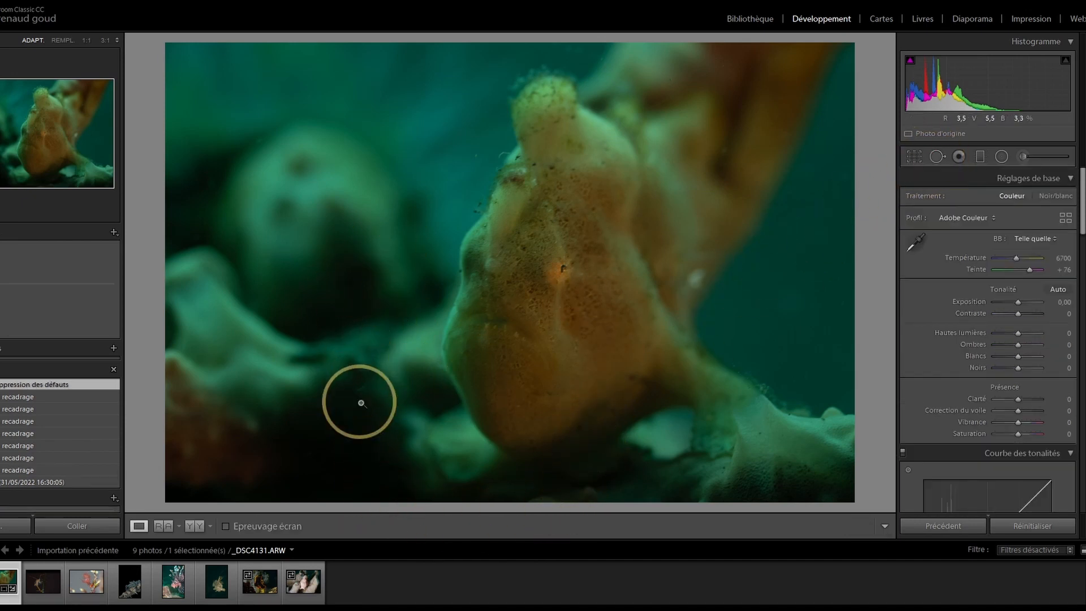
{"action": "left_click", "coordinate": [934, 158]}
{"action": "left_click", "coordinate": [359, 385]}
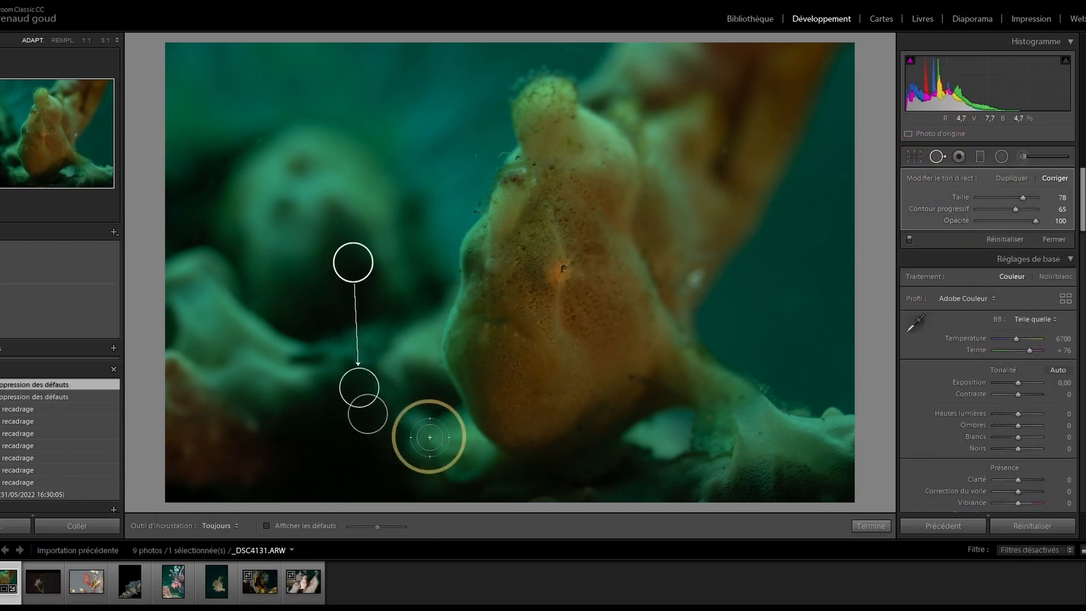
{"action": "left_click", "coordinate": [937, 156]}
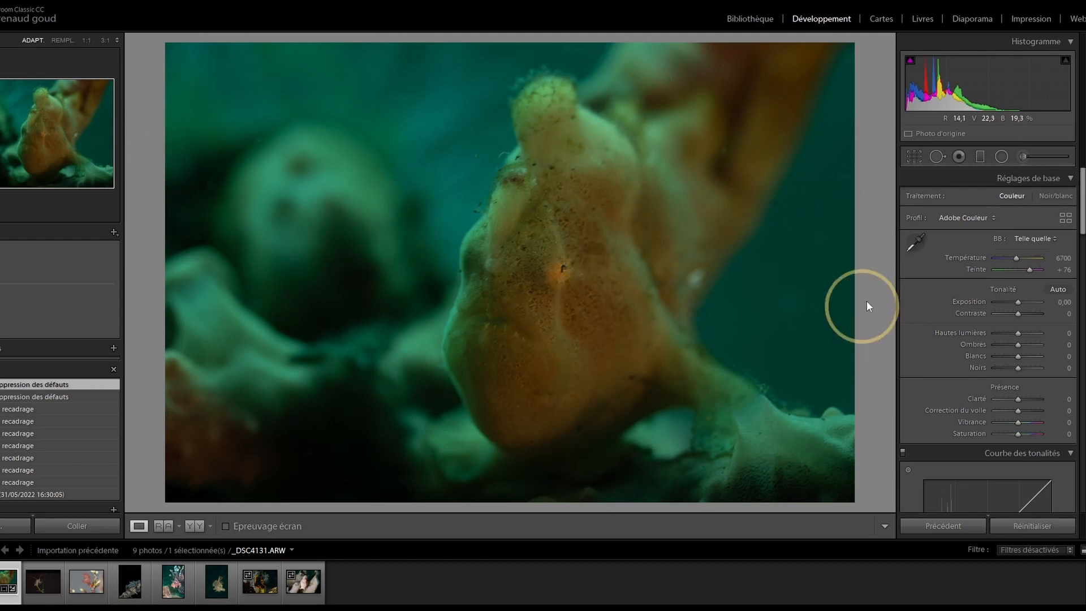
Step: Draw a graduated filter rising from the bottom and rotate it diagonally, checking its mask coverage
{"action": "left_click", "coordinate": [979, 159]}
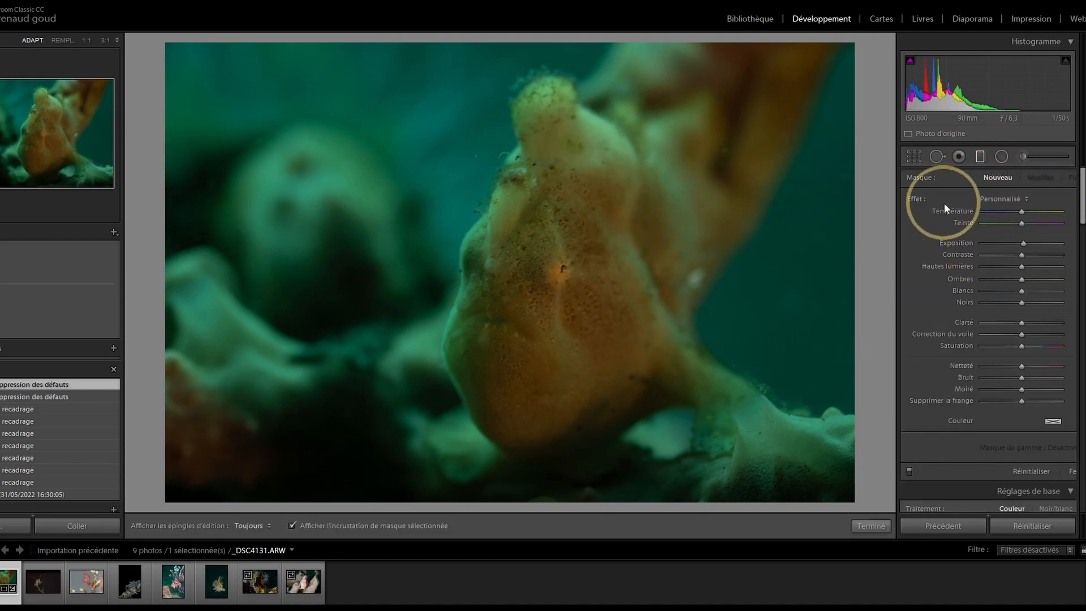
{"action": "left_click", "coordinate": [979, 156]}
{"action": "left_click", "coordinate": [980, 156]}
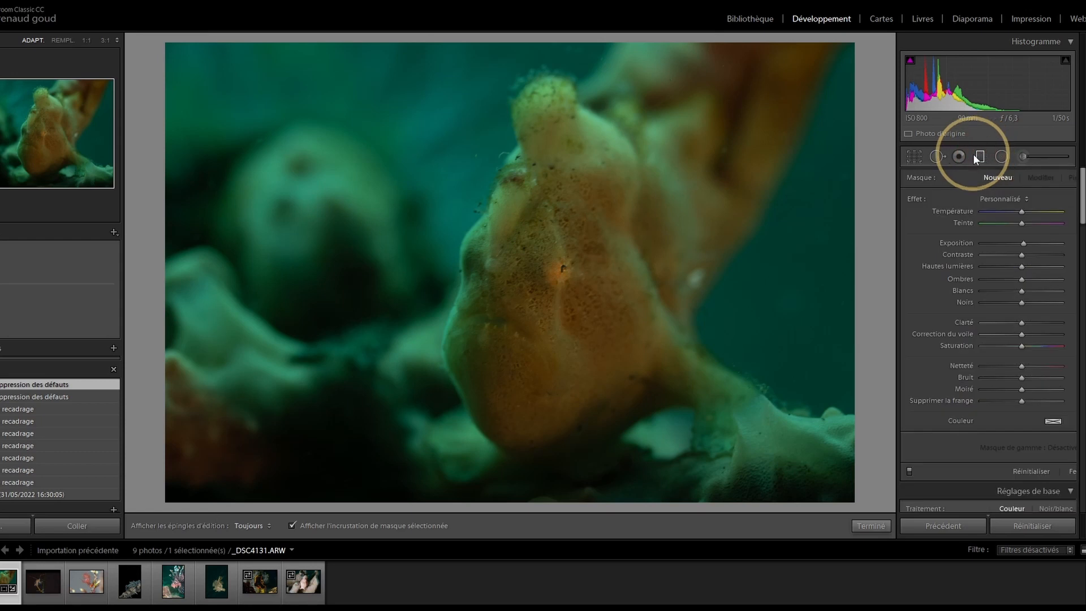
{"action": "left_click_drag", "start_coordinate": [691, 504], "coordinate": [406, 27]}
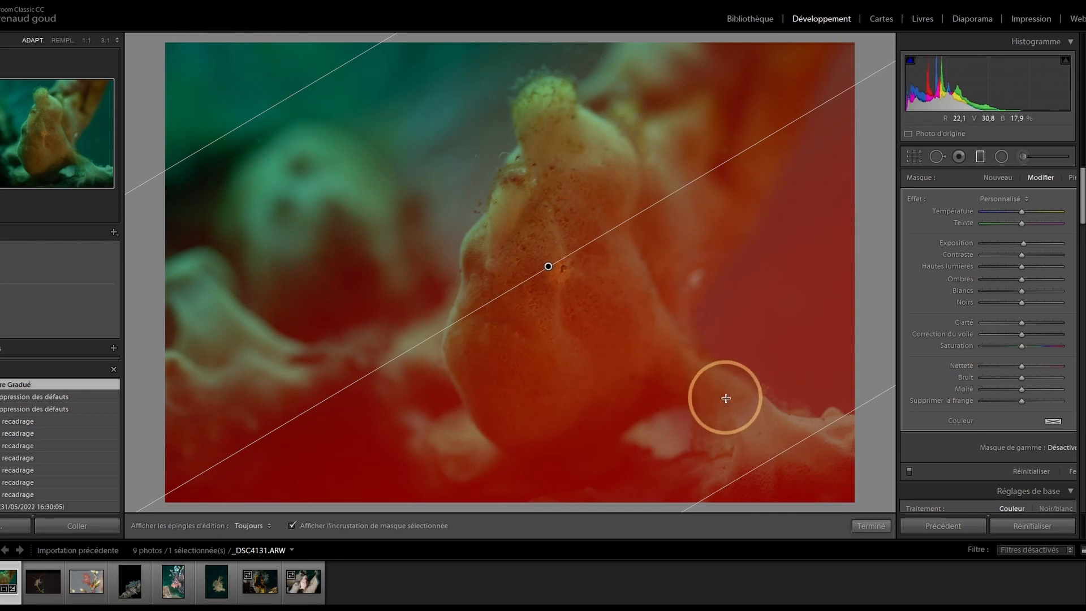
{"action": "key", "text": "o"}
{"action": "key", "text": "o"}
{"action": "key", "text": "o"}
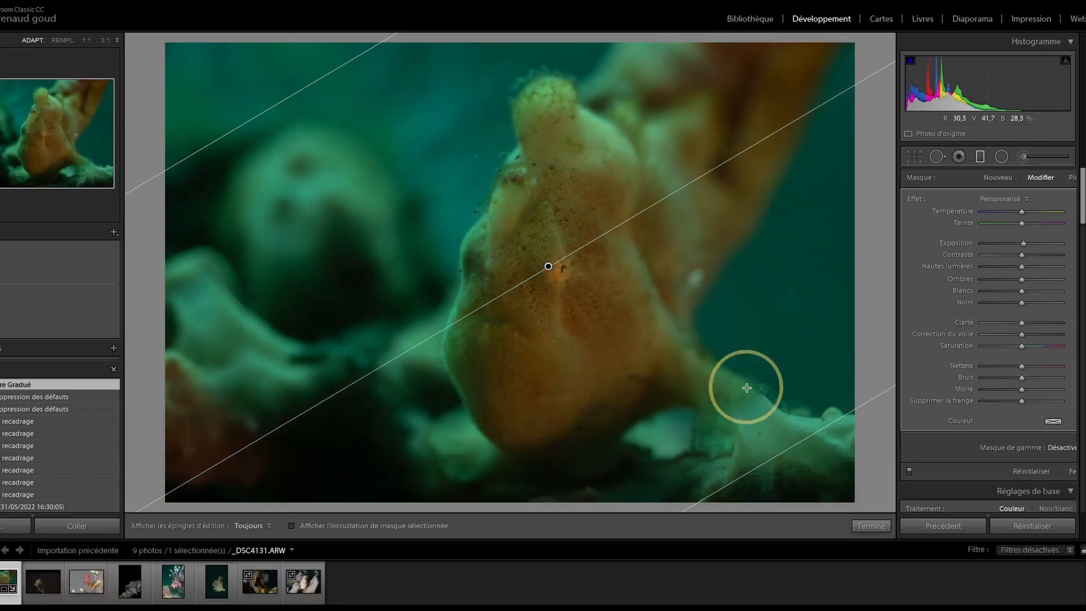
{"action": "left_click_drag", "start_coordinate": [784, 457], "coordinate": [829, 383]}
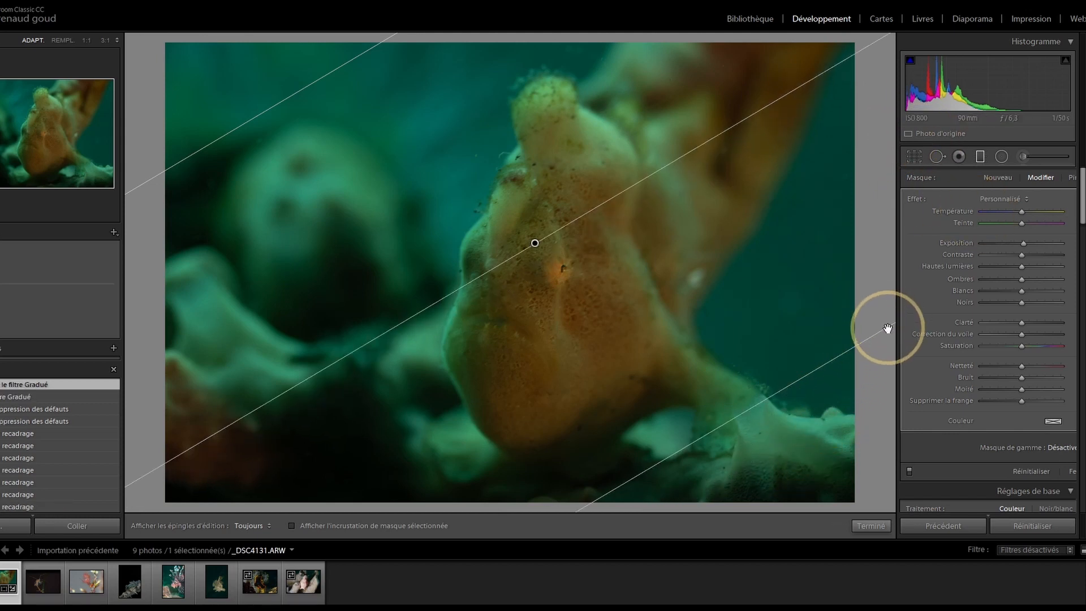
{"action": "left_click_drag", "start_coordinate": [537, 243], "coordinate": [432, 271]}
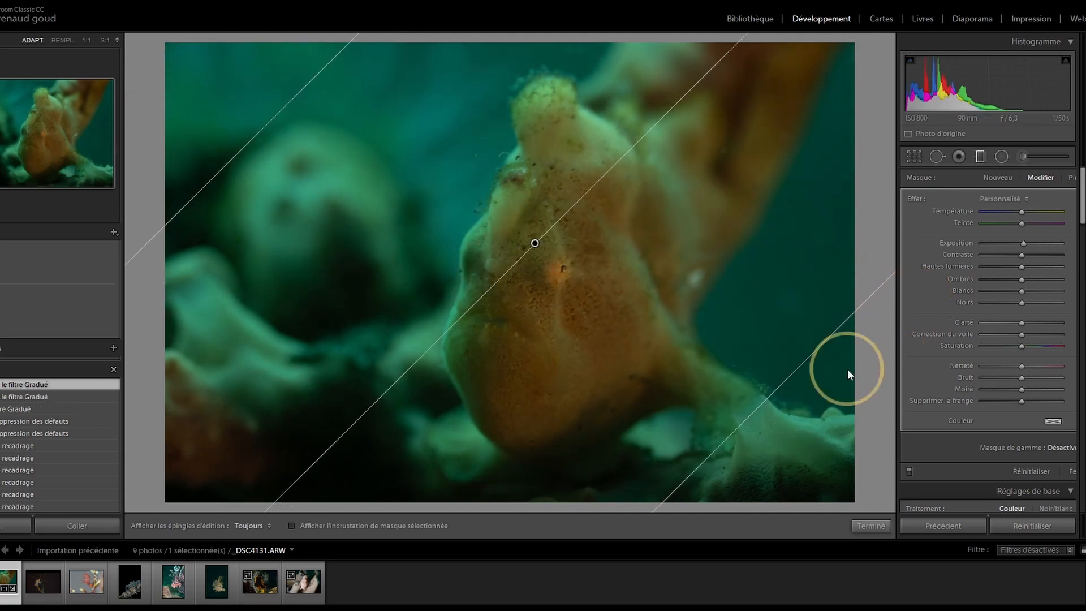
{"action": "key", "text": "o"}
{"action": "key", "text": "o"}
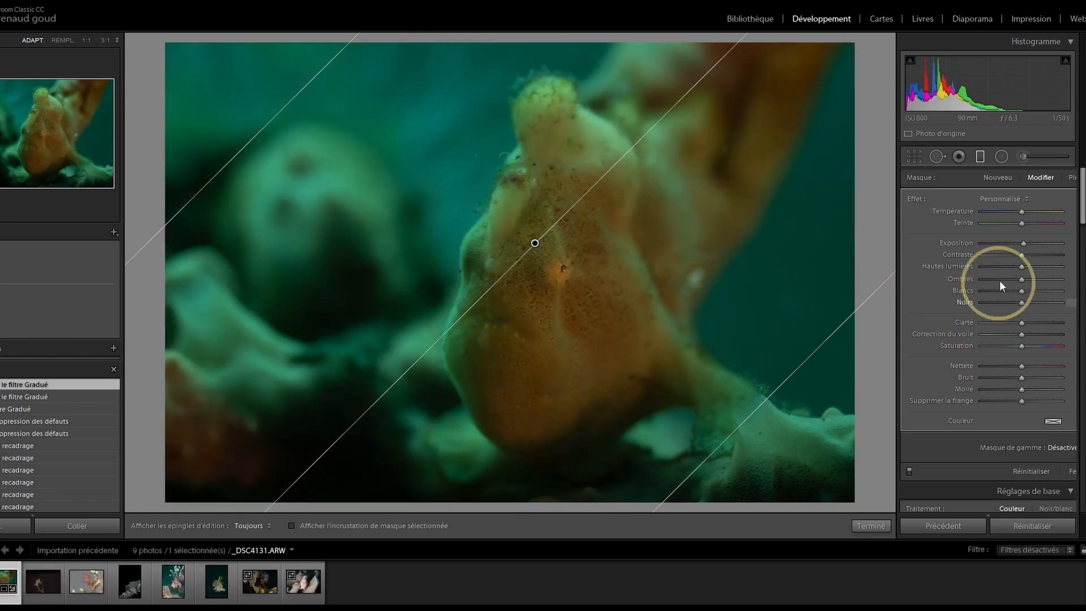
Step: Lower exposure, whites and blacks within the gradient area
{"action": "left_click_drag", "start_coordinate": [1022, 242], "coordinate": [993, 255]}
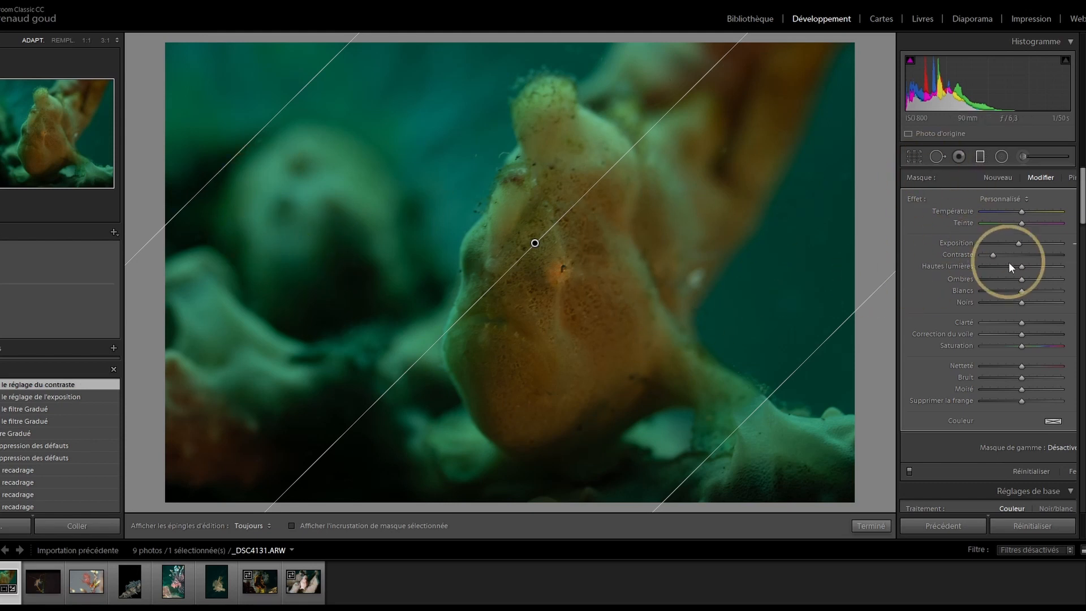
{"action": "left_click", "coordinate": [1014, 292]}
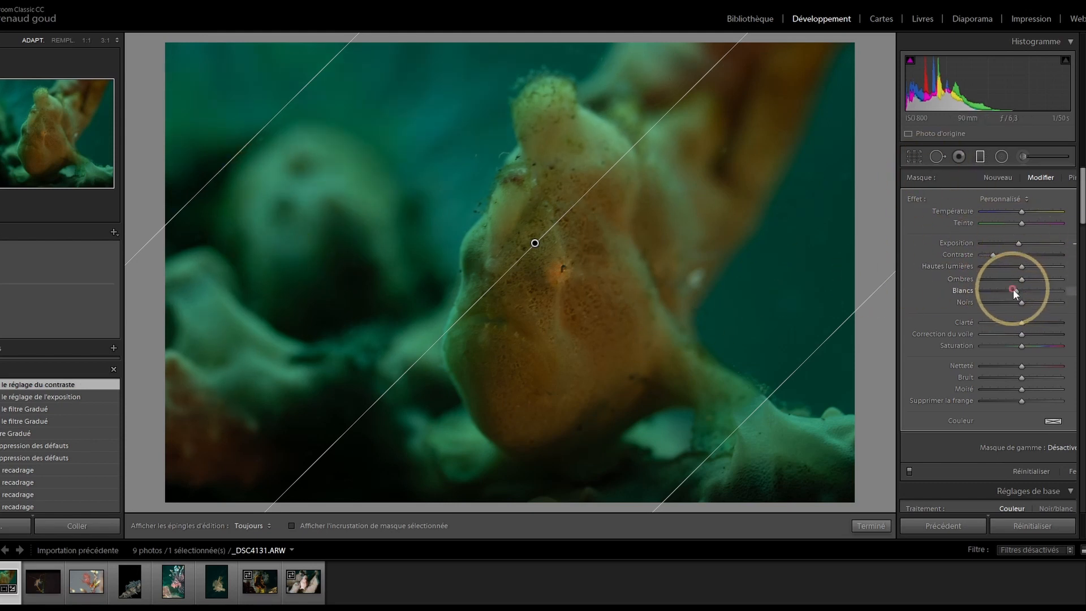
{"action": "mouse_move", "coordinate": [1020, 305]}
{"action": "left_mouse_down"}
{"action": "mouse_move", "coordinate": [1000, 300]}
{"action": "mouse_move", "coordinate": [1020, 306]}
{"action": "left_mouse_up"}
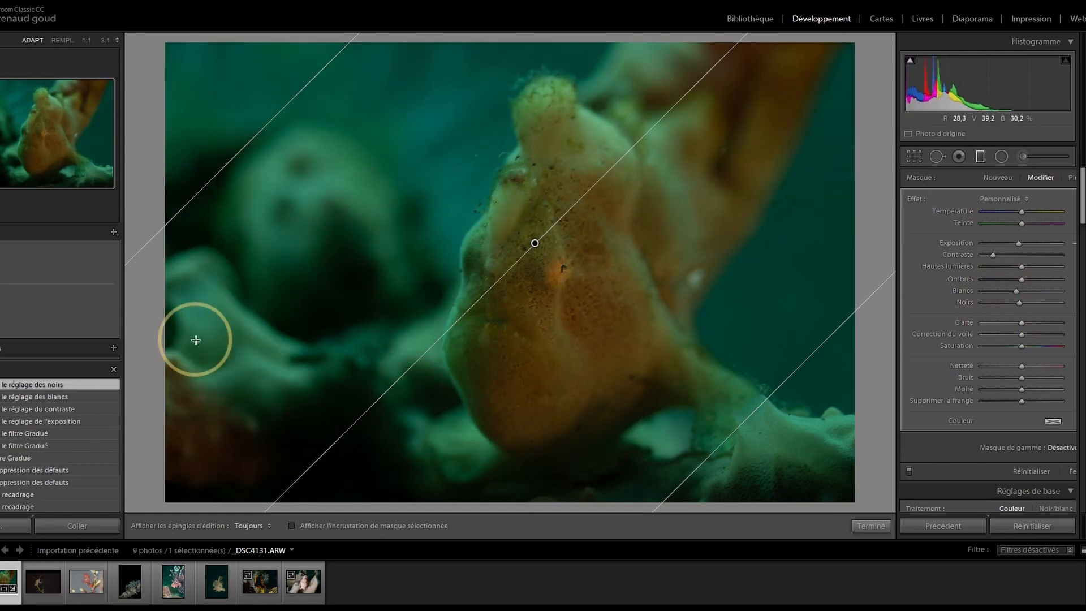
{"action": "left_click", "coordinate": [982, 158]}
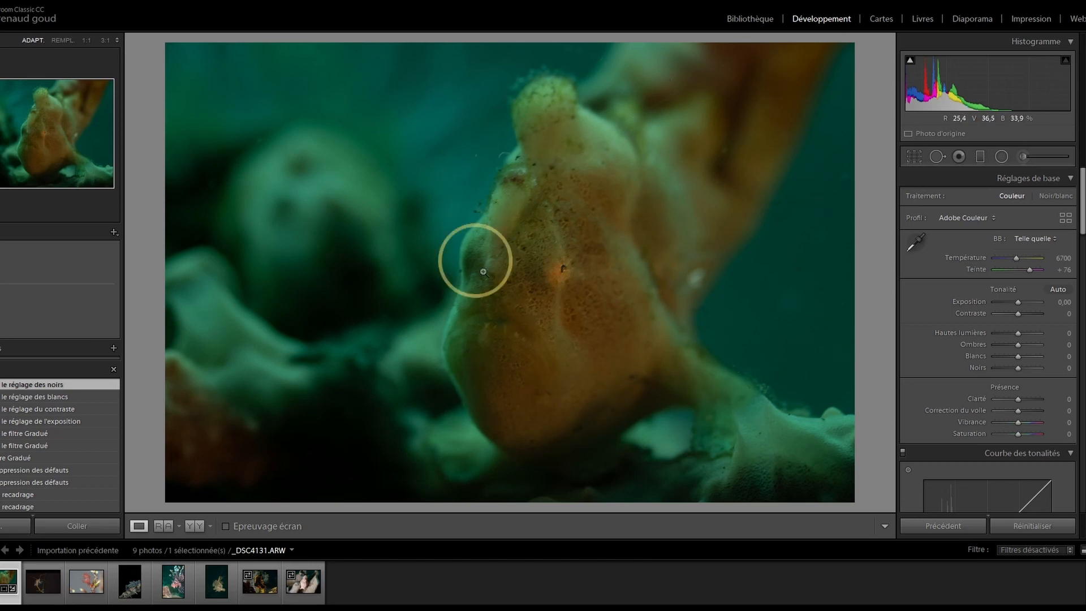
{"action": "left_click", "coordinate": [1002, 158]}
Step: Fit a radial filter ellipse over the frogfish's body and soften its feathered edge
{"action": "left_click_drag", "start_coordinate": [461, 157], "coordinate": [616, 359]}
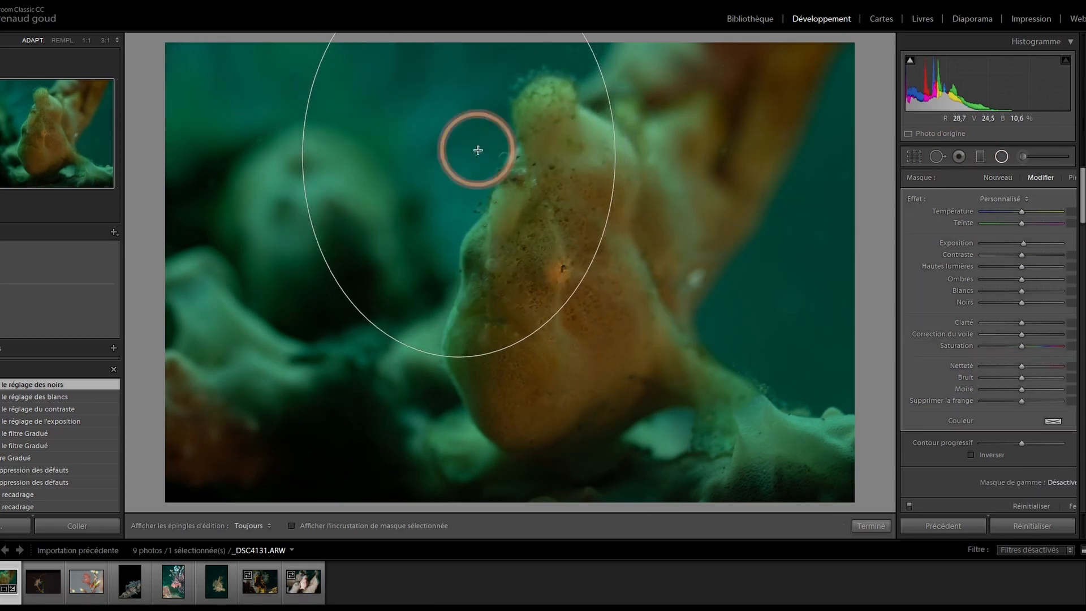
{"action": "left_click_drag", "start_coordinate": [458, 155], "coordinate": [557, 274]}
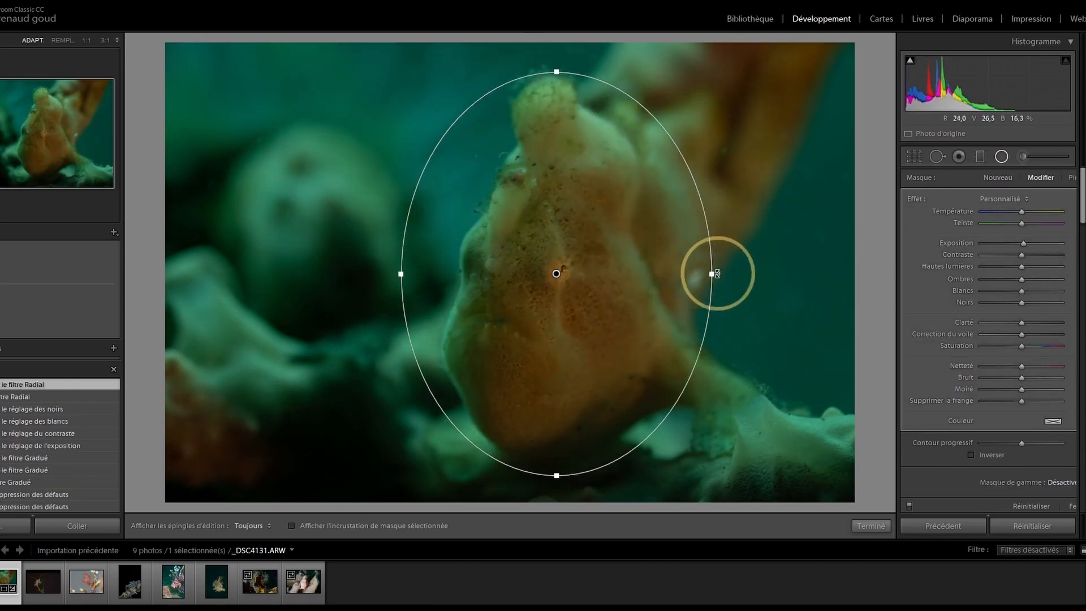
{"action": "left_click_drag", "start_coordinate": [712, 274], "coordinate": [675, 274]}
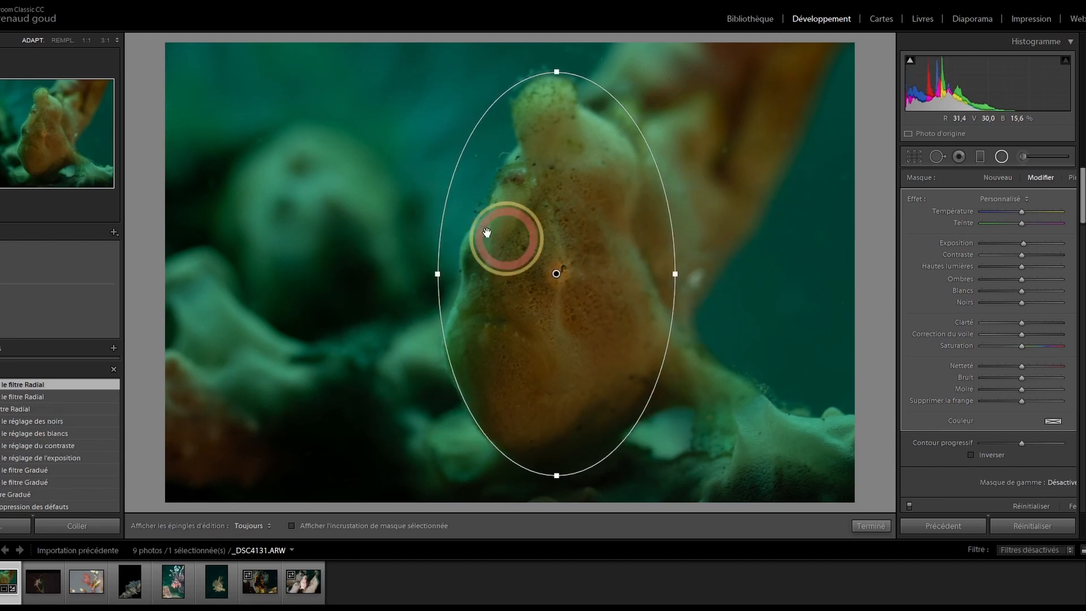
{"action": "left_click_drag", "start_coordinate": [557, 72], "coordinate": [557, 94]}
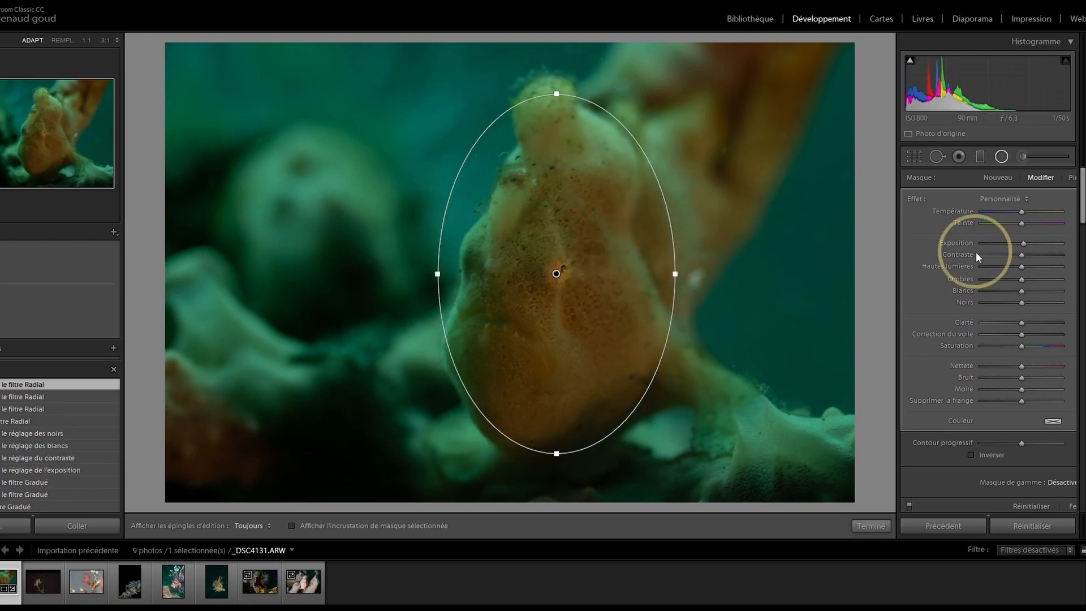
{"action": "left_click_drag", "start_coordinate": [989, 443], "coordinate": [1059, 458]}
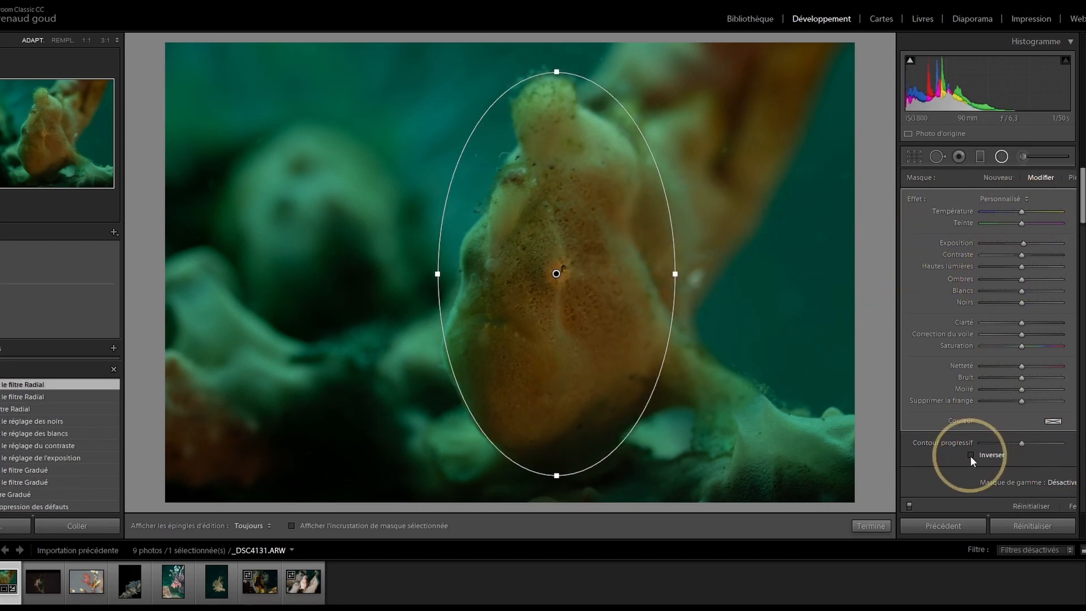
Step: Invert the radial filter, then warm the temperature, add contrast and lower saturation around the fish
{"action": "left_click", "coordinate": [971, 455]}
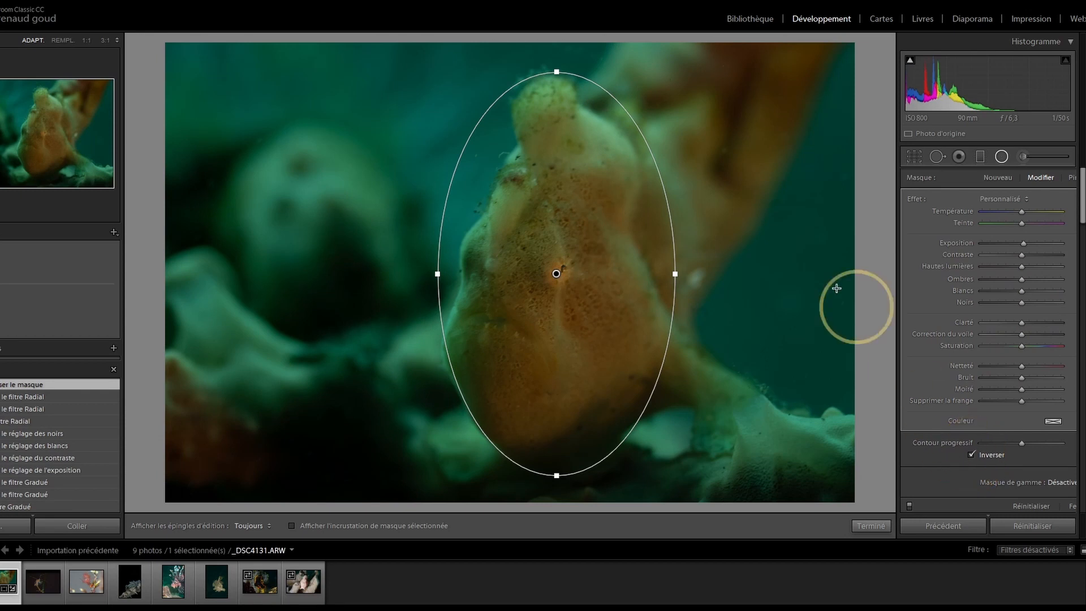
{"action": "left_click_drag", "start_coordinate": [1024, 211], "coordinate": [1036, 213]}
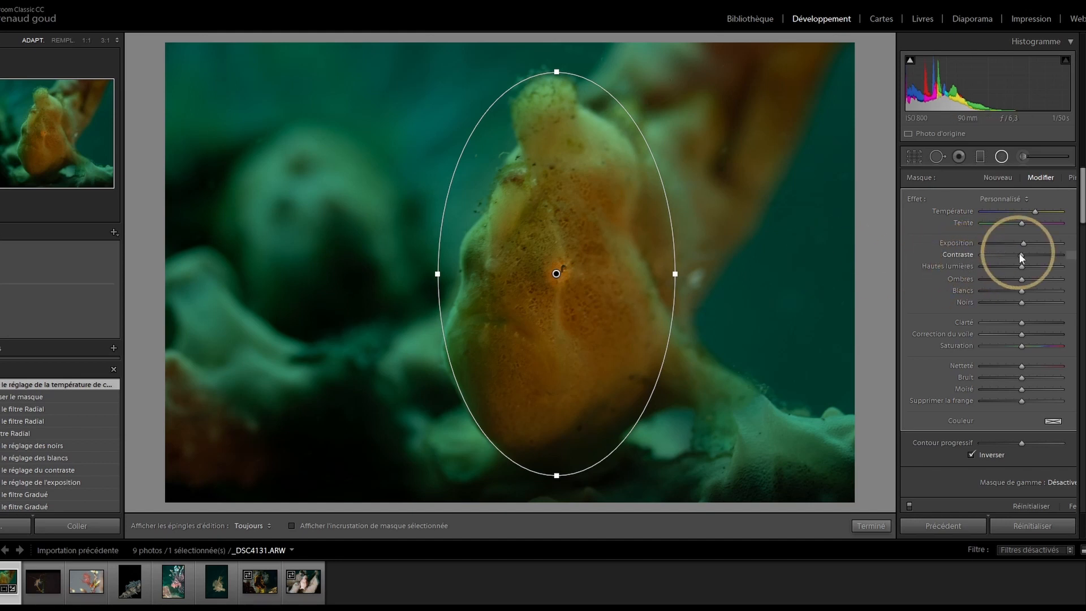
{"action": "left_click_drag", "start_coordinate": [1030, 255], "coordinate": [1031, 255]}
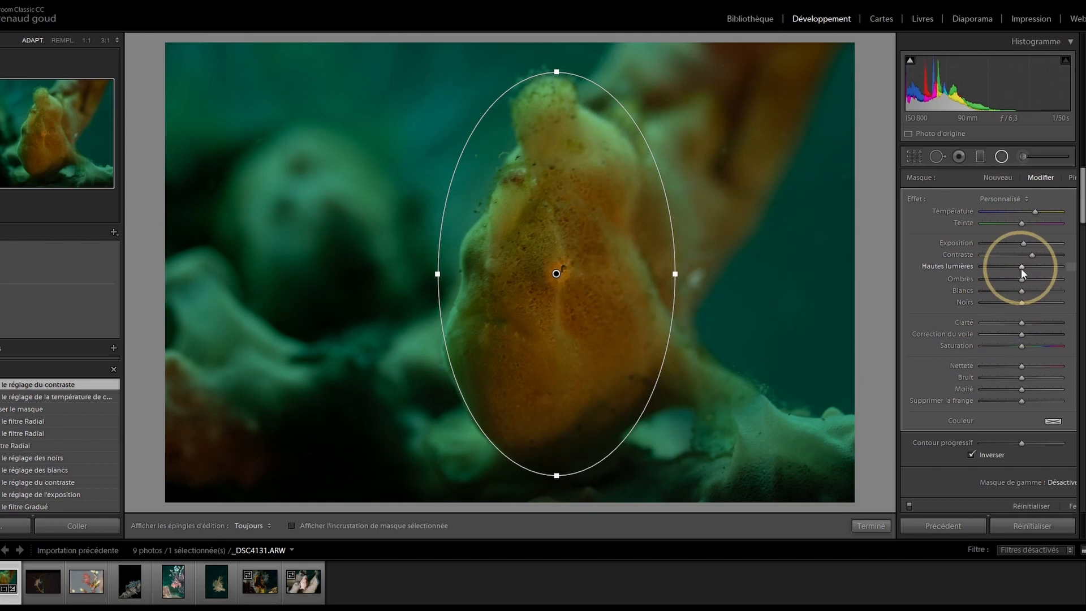
{"action": "left_click_drag", "start_coordinate": [1021, 346], "coordinate": [1013, 346]}
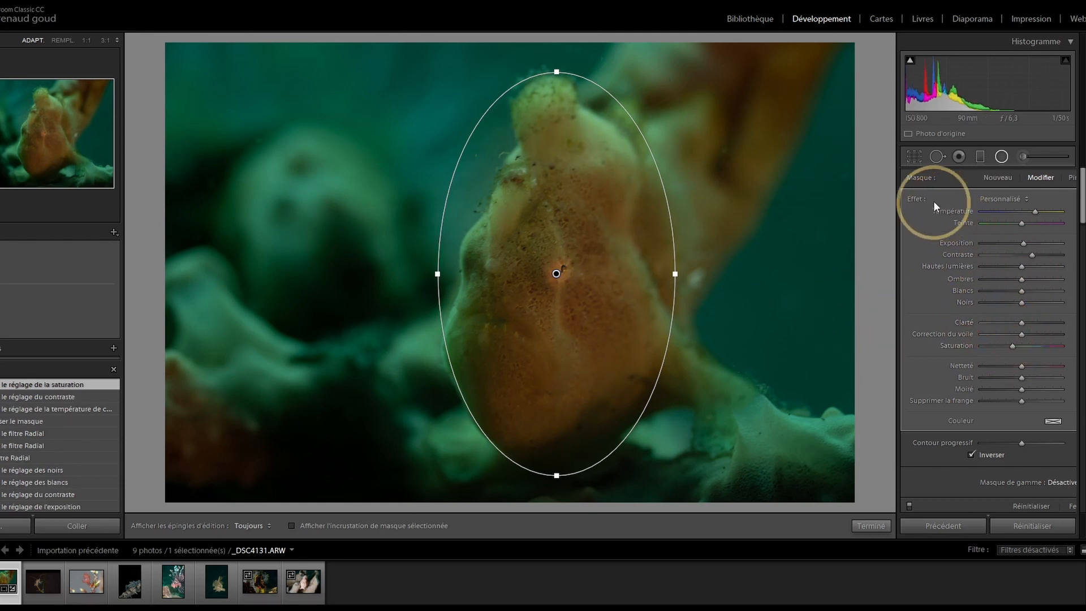
{"action": "key", "text": "o"}
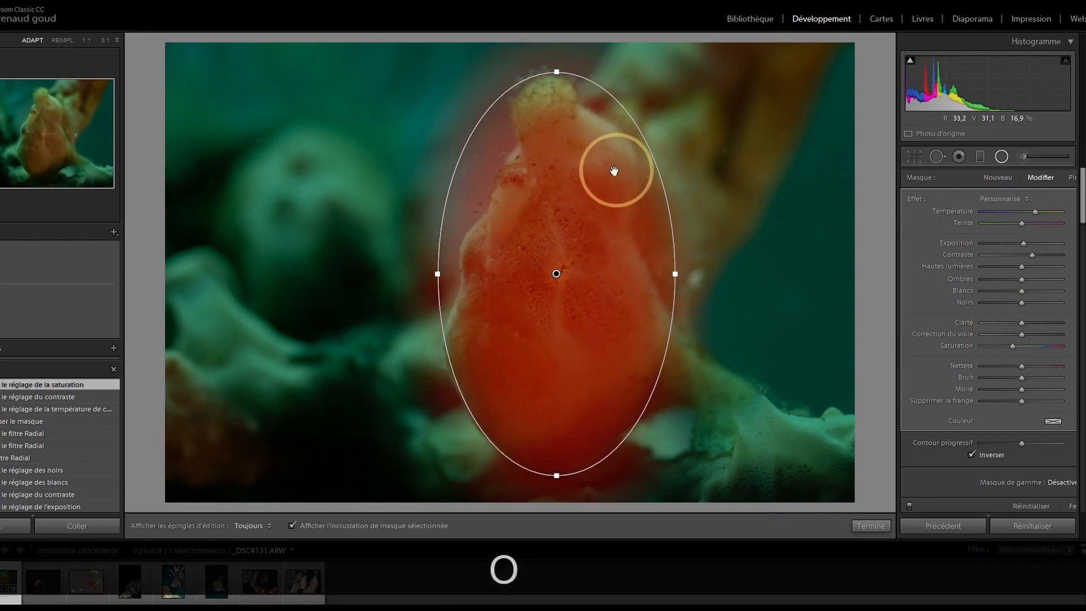
Step: Paint an adjustment brush mask over the frogfish, checking it with the red overlay
{"action": "key", "text": "o"}
{"action": "key", "text": "k"}
{"action": "left_click", "coordinate": [987, 171]}
{"action": "mouse_move", "coordinate": [600, 220]}
{"action": "left_mouse_down"}
{"action": "mouse_move", "coordinate": [605, 308]}
{"action": "mouse_move", "coordinate": [590, 204]}
{"action": "mouse_move", "coordinate": [561, 339]}
{"action": "mouse_move", "coordinate": [510, 389]}
{"action": "mouse_move", "coordinate": [525, 241]}
{"action": "mouse_move", "coordinate": [514, 275]}
{"action": "mouse_move", "coordinate": [532, 392]}
{"action": "mouse_move", "coordinate": [560, 354]}
{"action": "mouse_move", "coordinate": [556, 176]}
{"action": "mouse_move", "coordinate": [548, 237]}
{"action": "mouse_move", "coordinate": [556, 220]}
{"action": "mouse_move", "coordinate": [575, 301]}
{"action": "left_mouse_up"}
{"action": "key", "text": "o"}
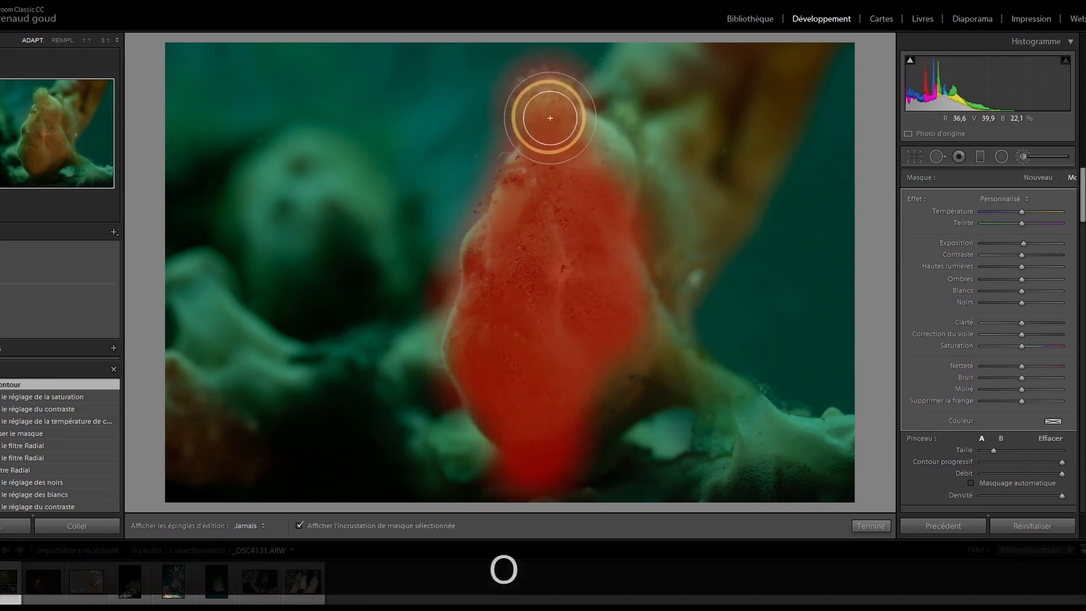
{"action": "mouse_move", "coordinate": [624, 276]}
{"action": "left_mouse_down"}
{"action": "mouse_move", "coordinate": [636, 335]}
{"action": "mouse_move", "coordinate": [603, 385]}
{"action": "mouse_move", "coordinate": [560, 350]}
{"action": "left_mouse_up"}
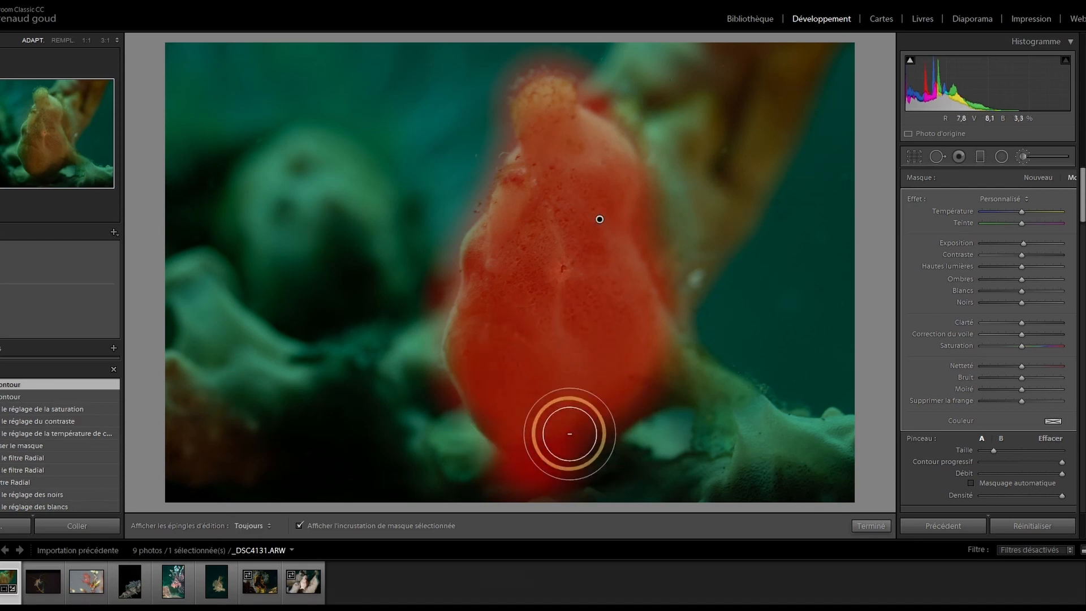
Step: Erase mask spill around the fish and slightly raise its exposure and contrast
{"action": "key", "text": "alt"}
{"action": "mouse_move", "coordinate": [489, 490]}
{"action": "left_mouse_down"}
{"action": "mouse_move", "coordinate": [574, 504]}
{"action": "mouse_move", "coordinate": [666, 412]}
{"action": "mouse_move", "coordinate": [687, 361]}
{"action": "mouse_move", "coordinate": [678, 255]}
{"action": "mouse_move", "coordinate": [668, 297]}
{"action": "mouse_move", "coordinate": [660, 259]}
{"action": "mouse_move", "coordinate": [694, 327]}
{"action": "mouse_move", "coordinate": [696, 360]}
{"action": "mouse_move", "coordinate": [639, 123]}
{"action": "mouse_move", "coordinate": [592, 98]}
{"action": "mouse_move", "coordinate": [659, 140]}
{"action": "mouse_move", "coordinate": [611, 85]}
{"action": "mouse_move", "coordinate": [648, 129]}
{"action": "mouse_move", "coordinate": [604, 89]}
{"action": "mouse_move", "coordinate": [647, 140]}
{"action": "mouse_move", "coordinate": [638, 119]}
{"action": "mouse_move", "coordinate": [663, 172]}
{"action": "mouse_move", "coordinate": [663, 203]}
{"action": "mouse_move", "coordinate": [651, 142]}
{"action": "mouse_move", "coordinate": [673, 251]}
{"action": "left_mouse_up"}
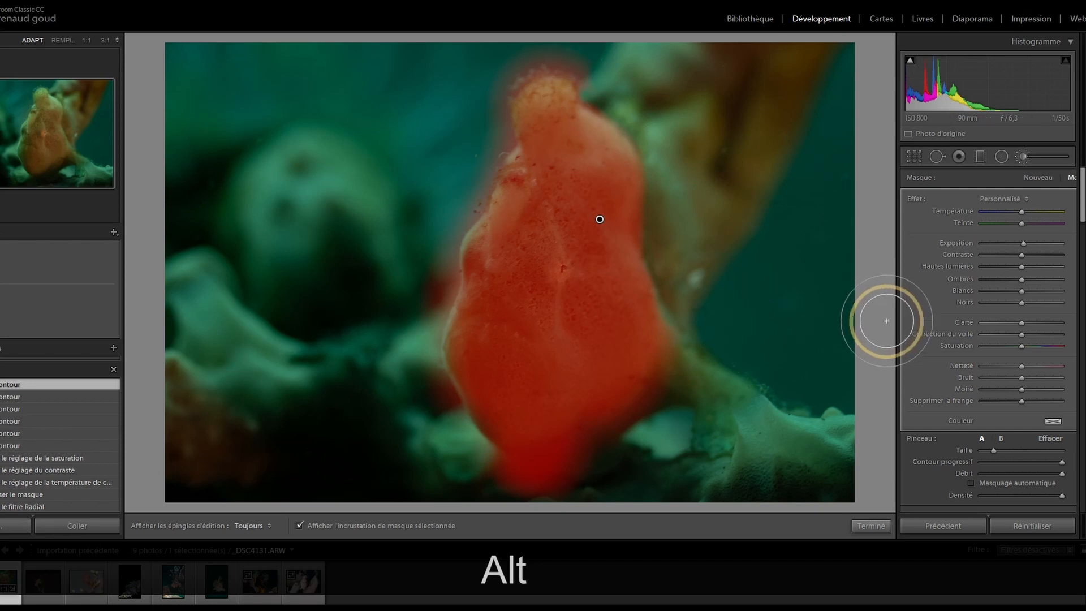
{"action": "mouse_move", "coordinate": [429, 295]}
{"action": "left_mouse_down"}
{"action": "mouse_move", "coordinate": [449, 248]}
{"action": "mouse_move", "coordinate": [452, 279]}
{"action": "mouse_move", "coordinate": [436, 316]}
{"action": "mouse_move", "coordinate": [440, 221]}
{"action": "mouse_move", "coordinate": [458, 230]}
{"action": "mouse_move", "coordinate": [491, 186]}
{"action": "mouse_move", "coordinate": [515, 72]}
{"action": "mouse_move", "coordinate": [527, 57]}
{"action": "mouse_move", "coordinate": [563, 59]}
{"action": "mouse_move", "coordinate": [579, 76]}
{"action": "mouse_move", "coordinate": [523, 72]}
{"action": "mouse_move", "coordinate": [483, 126]}
{"action": "mouse_move", "coordinate": [502, 75]}
{"action": "mouse_move", "coordinate": [486, 178]}
{"action": "mouse_move", "coordinate": [432, 279]}
{"action": "mouse_move", "coordinate": [393, 403]}
{"action": "mouse_move", "coordinate": [449, 260]}
{"action": "mouse_move", "coordinate": [442, 389]}
{"action": "mouse_move", "coordinate": [443, 356]}
{"action": "mouse_move", "coordinate": [489, 489]}
{"action": "left_mouse_up"}
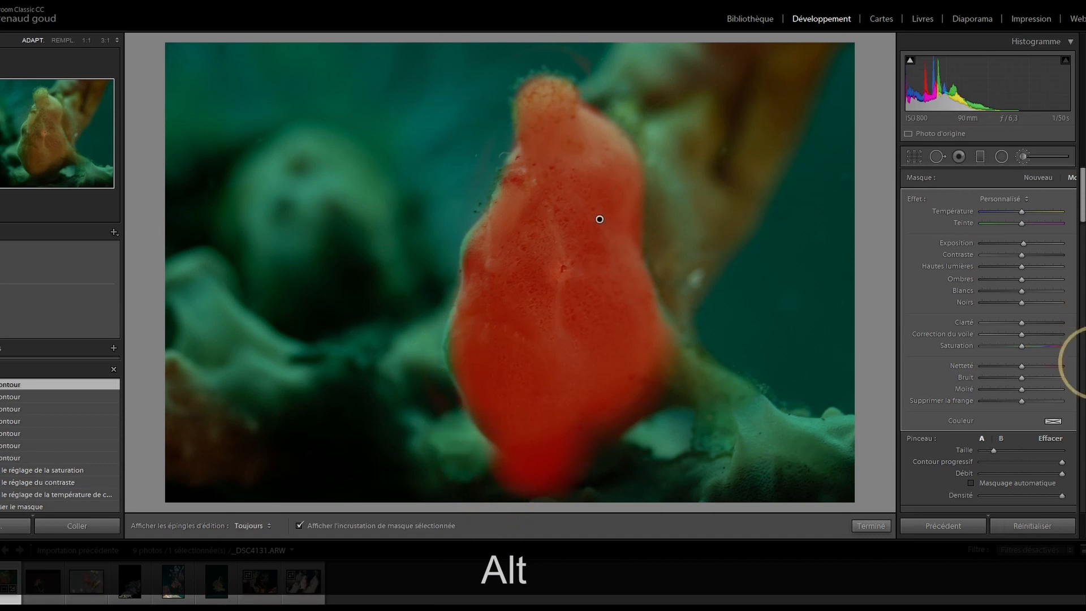
{"action": "key", "text": "o"}
{"action": "left_click_drag", "start_coordinate": [1023, 243], "coordinate": [1031, 253]}
Step: Set white balance by sampling a neutral spot, lower tint to +106, and nudge exposure up
{"action": "left_click", "coordinate": [1013, 160]}
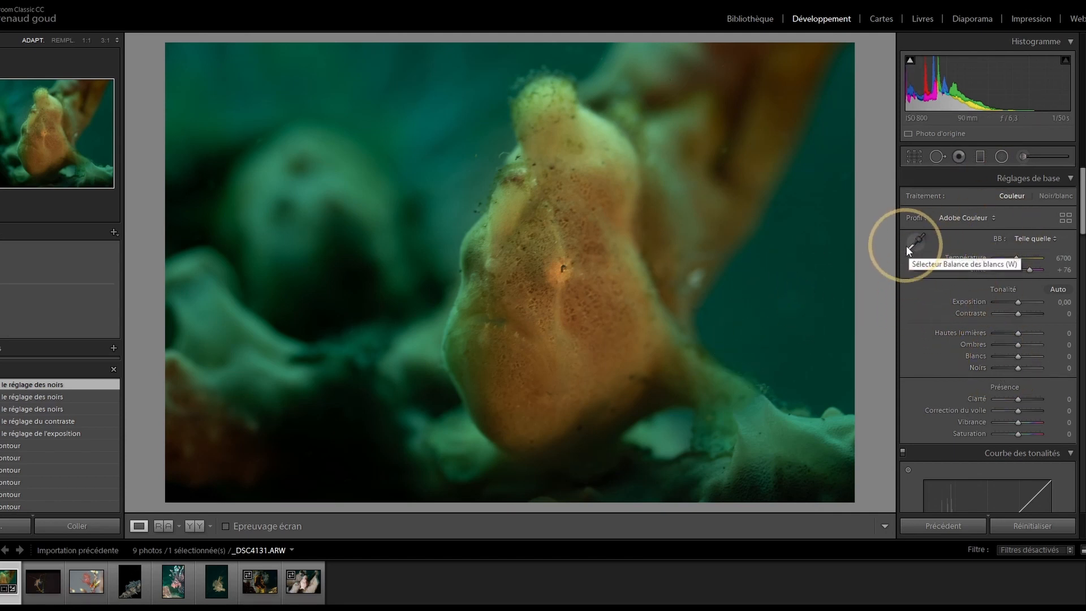
{"action": "key", "text": "w"}
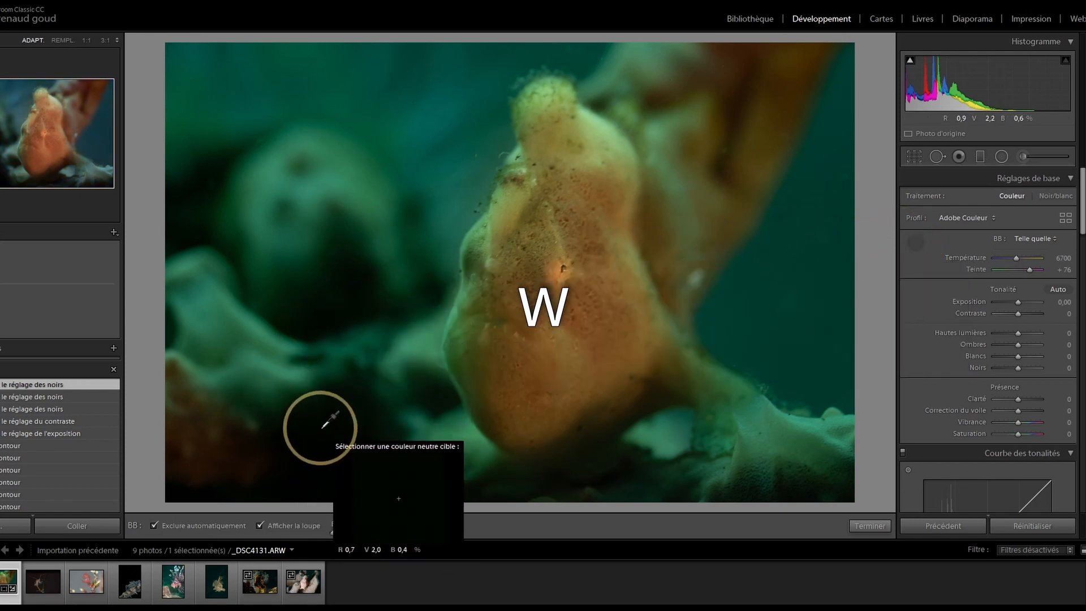
{"action": "left_click", "coordinate": [320, 425]}
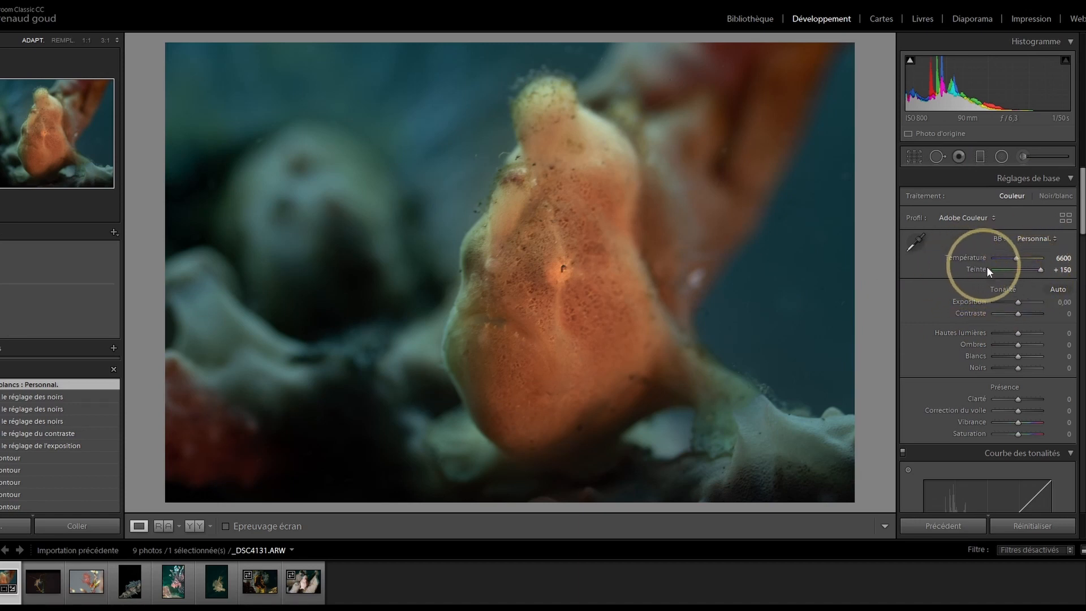
{"action": "left_click_drag", "start_coordinate": [1041, 270], "coordinate": [1034, 271]}
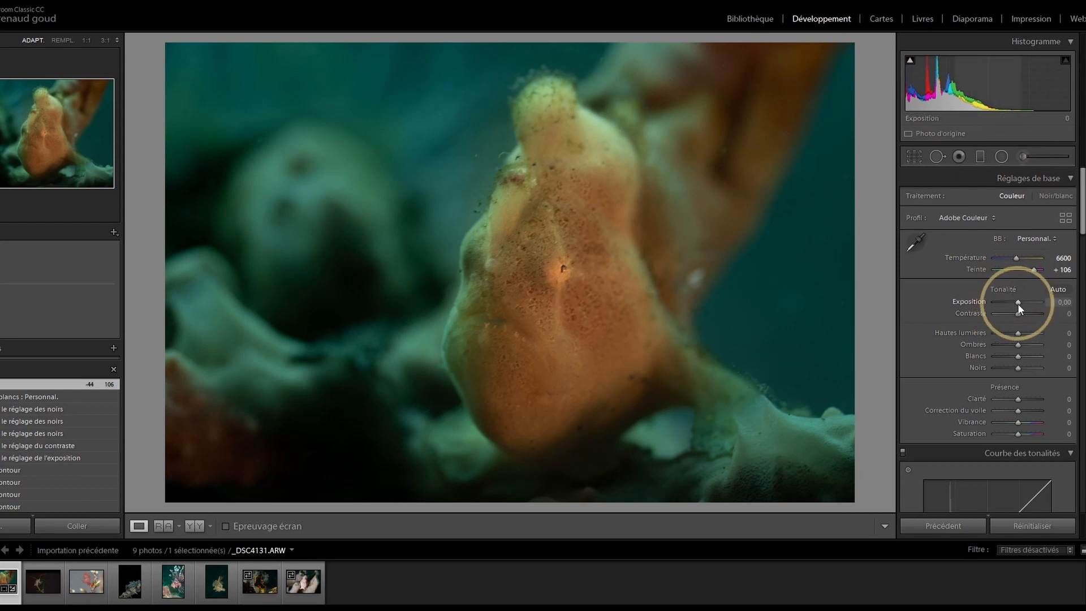
{"action": "left_click_drag", "start_coordinate": [1017, 303], "coordinate": [1021, 303]}
Step: Set exposure +0.87, contrast +28, unclipped whites, temperature 5467 and blacks −28
{"action": "left_click_drag", "start_coordinate": [1051, 105], "coordinate": [1051, 104]}
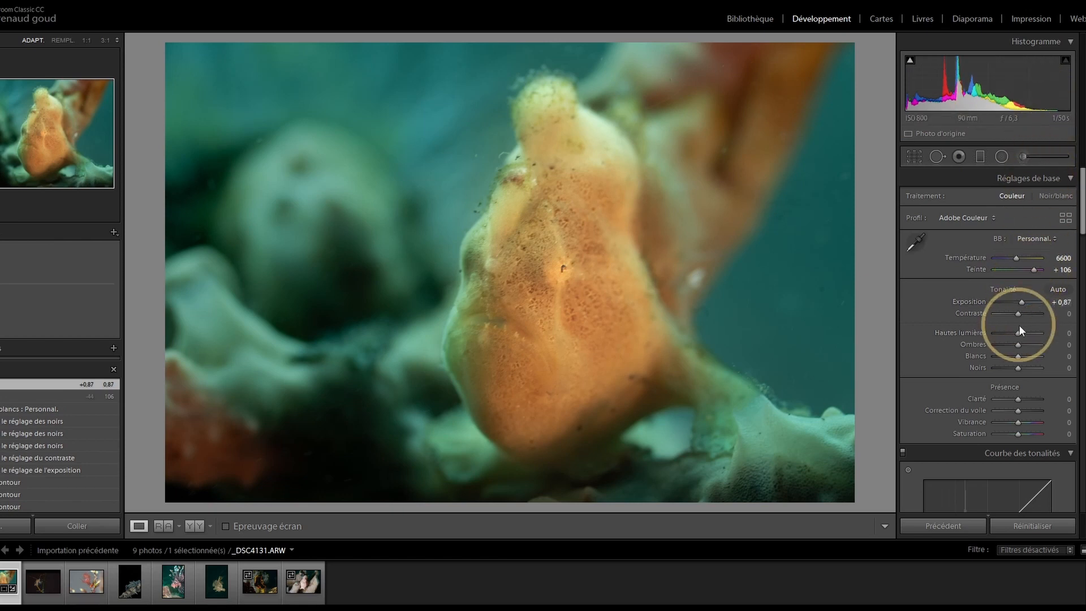
{"action": "left_click_drag", "start_coordinate": [1020, 313], "coordinate": [1026, 314]}
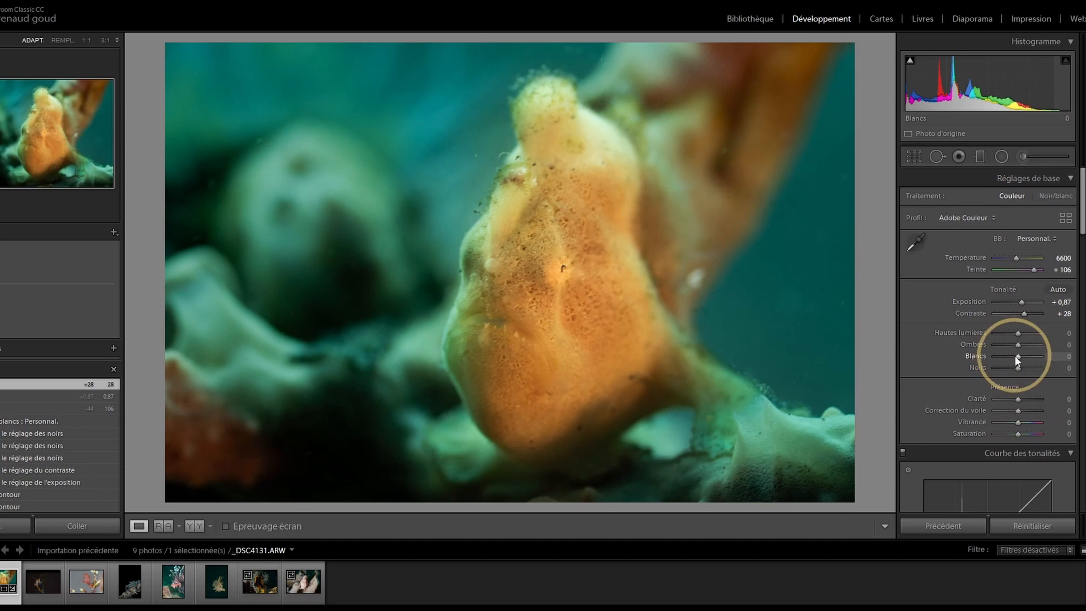
{"action": "key", "text": "alt"}
{"action": "left_click_drag", "start_coordinate": [1017, 357], "coordinate": [1037, 362]}
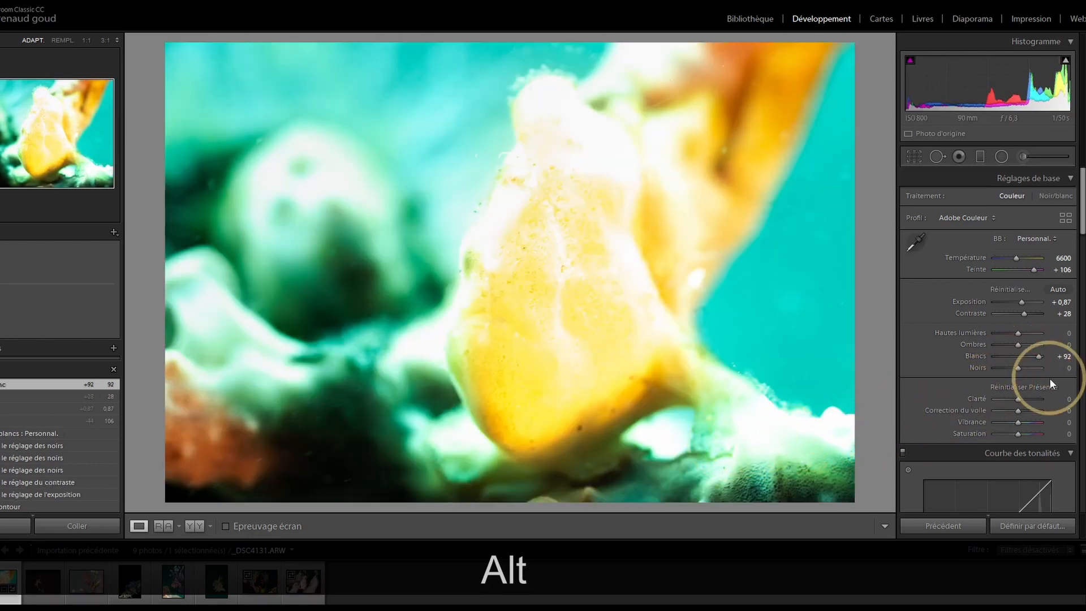
{"action": "mouse_move", "coordinate": [1036, 355]}
{"action": "left_mouse_down"}
{"action": "mouse_move", "coordinate": [993, 333]}
{"action": "mouse_move", "coordinate": [1019, 355]}
{"action": "left_mouse_up"}
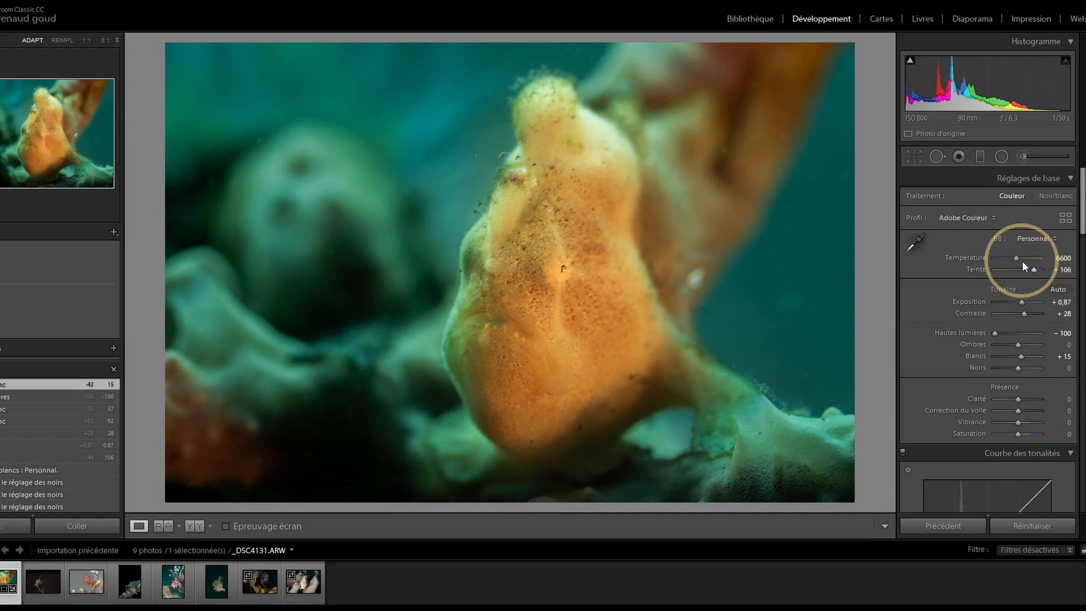
{"action": "left_click_drag", "start_coordinate": [1017, 259], "coordinate": [1012, 261]}
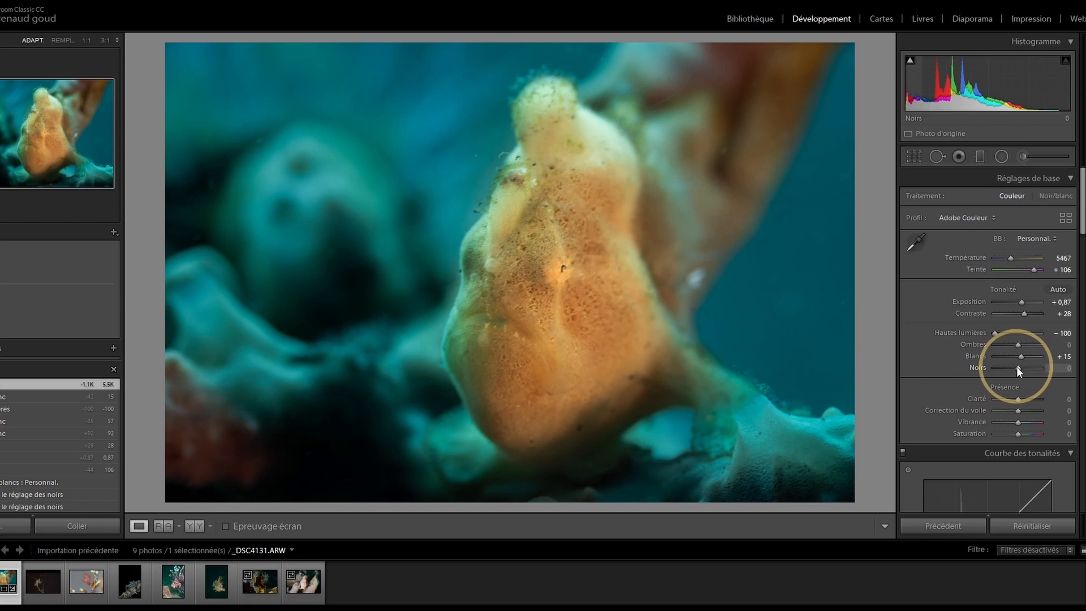
{"action": "left_click_drag", "start_coordinate": [1016, 370], "coordinate": [1010, 368]}
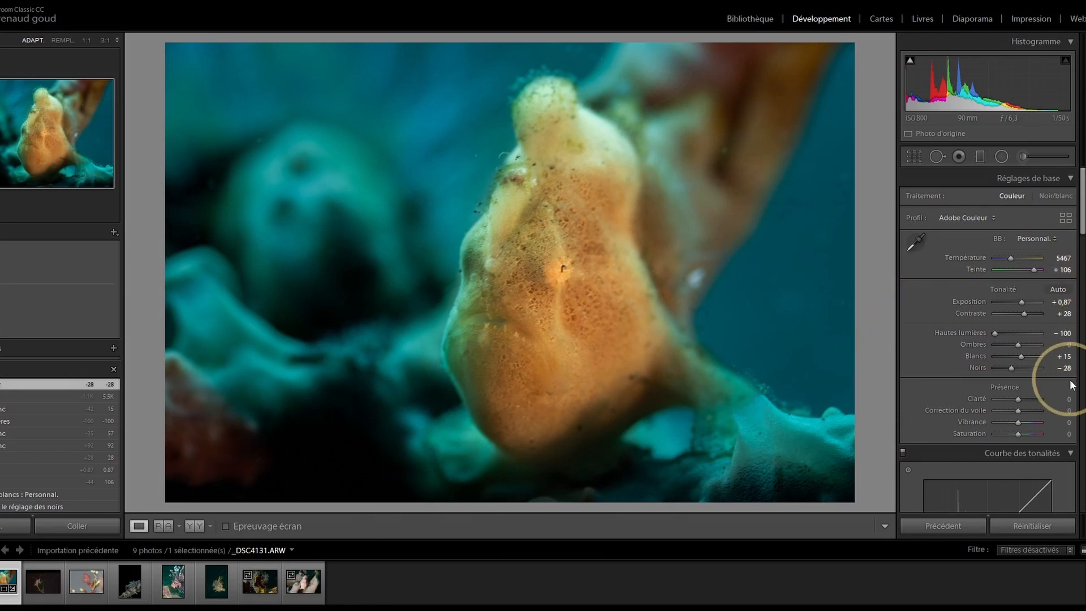
Step: Raise clarity to +71 and dehaze to +7, and lower vibrance to −4
{"action": "scroll", "coordinate": [987, 312], "scroll_direction": "down", "scroll_amount": 3}
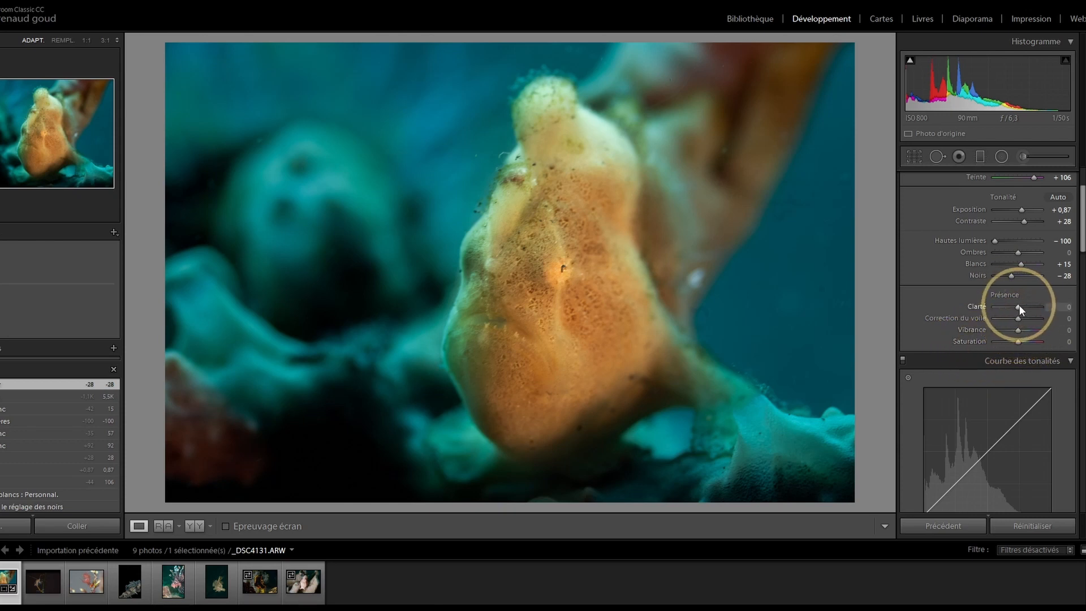
{"action": "mouse_move", "coordinate": [1019, 307]}
{"action": "left_mouse_down"}
{"action": "mouse_move", "coordinate": [1055, 302]}
{"action": "mouse_move", "coordinate": [1034, 305]}
{"action": "left_mouse_up"}
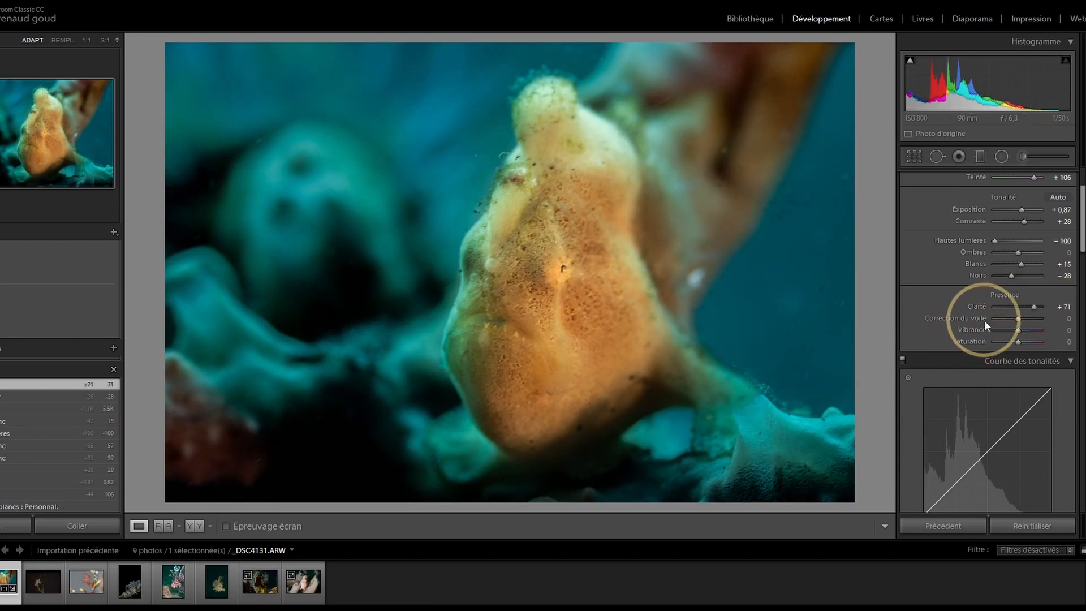
{"action": "left_click_drag", "start_coordinate": [1022, 320], "coordinate": [1019, 319]}
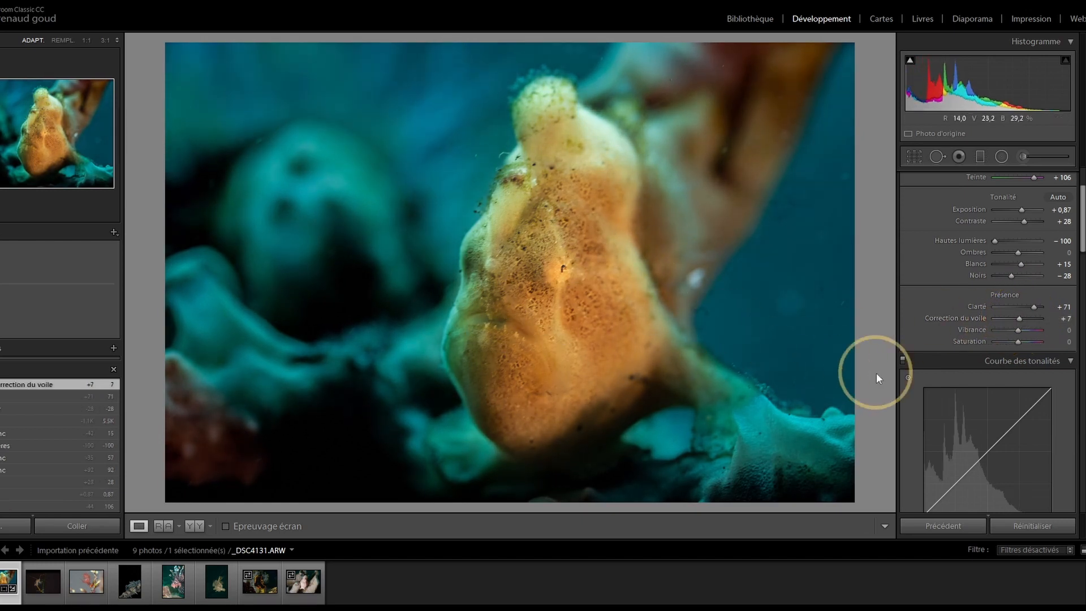
{"action": "mouse_move", "coordinate": [1017, 330]}
{"action": "left_mouse_down"}
{"action": "mouse_move", "coordinate": [1031, 334]}
{"action": "mouse_move", "coordinate": [965, 346]}
{"action": "mouse_move", "coordinate": [1058, 342]}
{"action": "mouse_move", "coordinate": [1016, 336]}
{"action": "mouse_move", "coordinate": [1083, 350]}
{"action": "mouse_move", "coordinate": [975, 348]}
{"action": "mouse_move", "coordinate": [1016, 349]}
{"action": "left_mouse_up"}
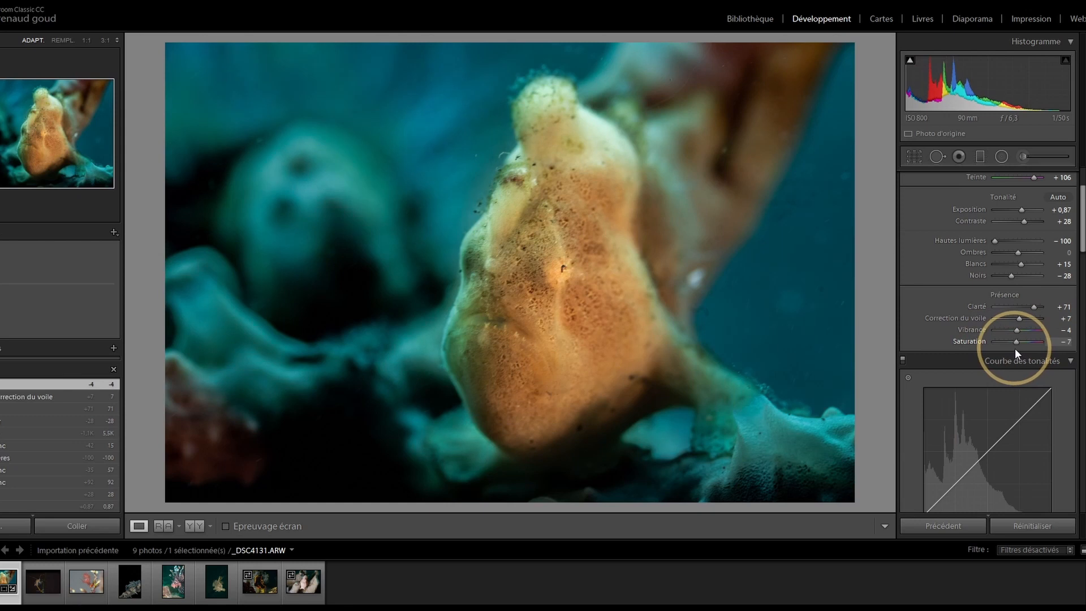
Step: Form a tone-curve S-curve with shadows at −26 and highlights at +38
{"action": "scroll", "coordinate": [1015, 348], "scroll_direction": "down", "scroll_amount": 3}
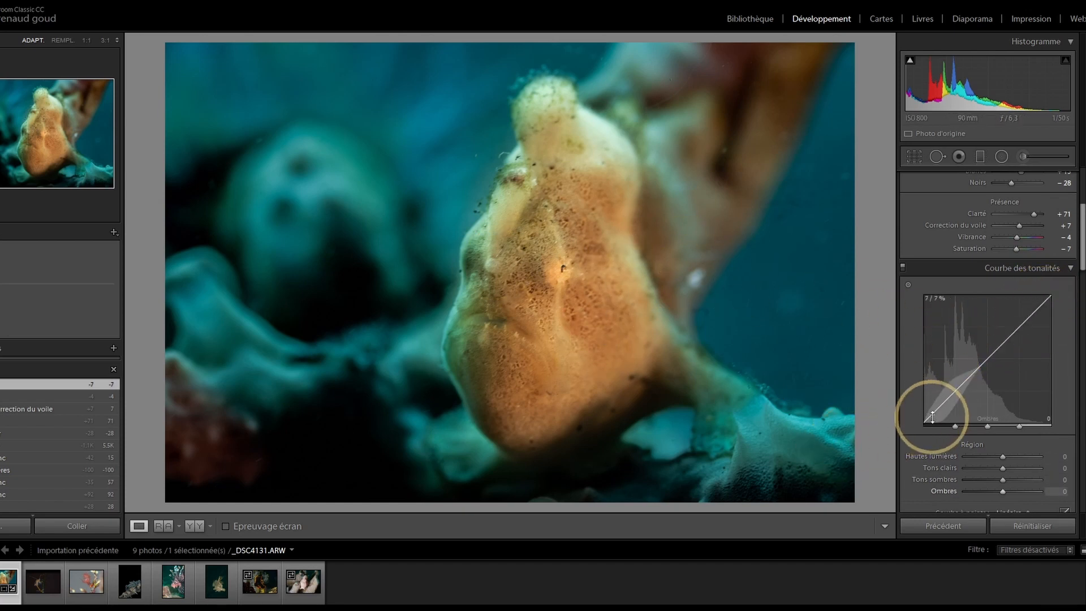
{"action": "left_click_drag", "start_coordinate": [934, 415], "coordinate": [963, 444]}
{"action": "left_click_drag", "start_coordinate": [1033, 298], "coordinate": [1020, 280]}
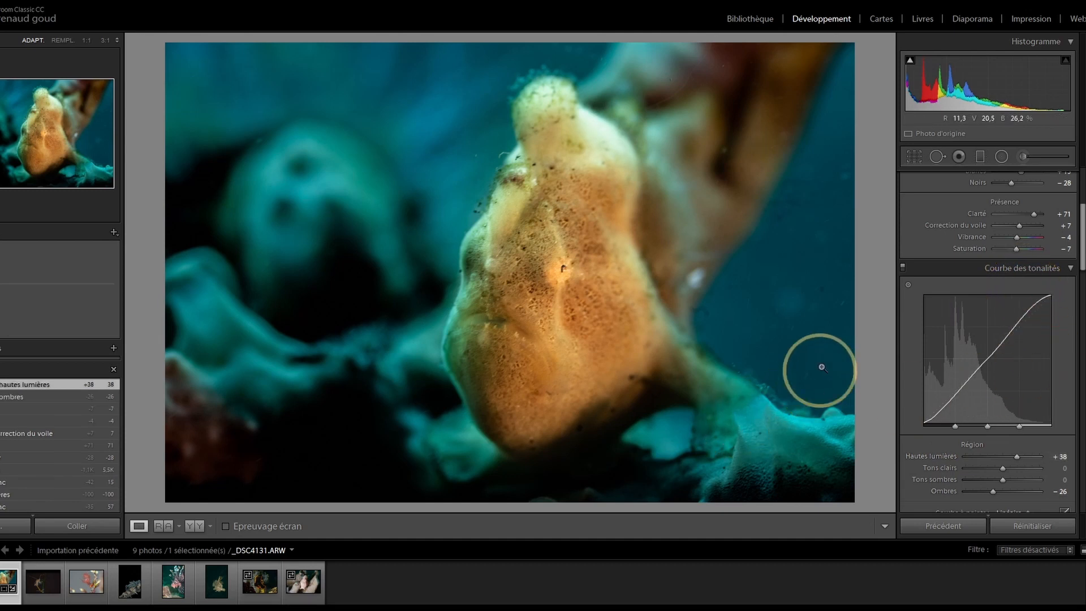
{"action": "scroll", "coordinate": [1058, 480], "scroll_direction": "down", "scroll_amount": 3}
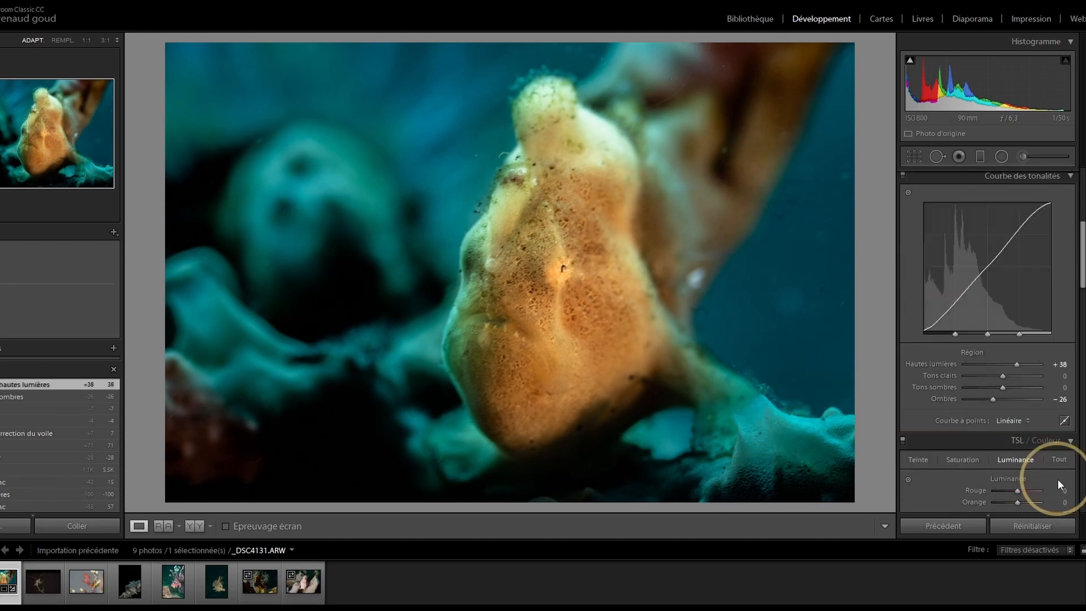
Step: In the HSL Hue tab, shift the orange hue to −16 and the aqua hue to +35
{"action": "scroll", "coordinate": [985, 409], "scroll_direction": "down", "scroll_amount": 4}
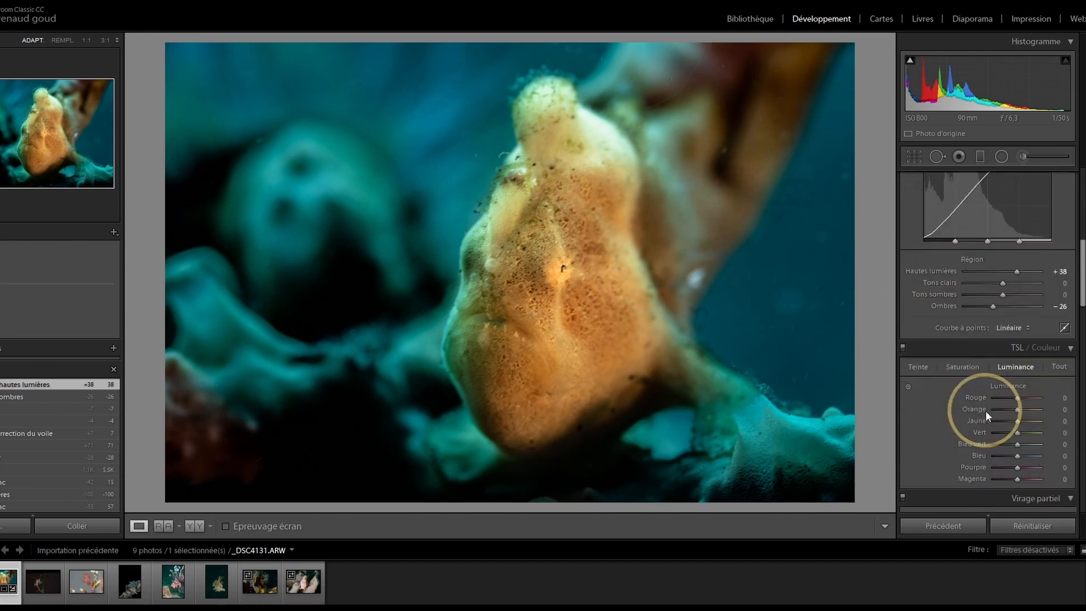
{"action": "left_click", "coordinate": [920, 276]}
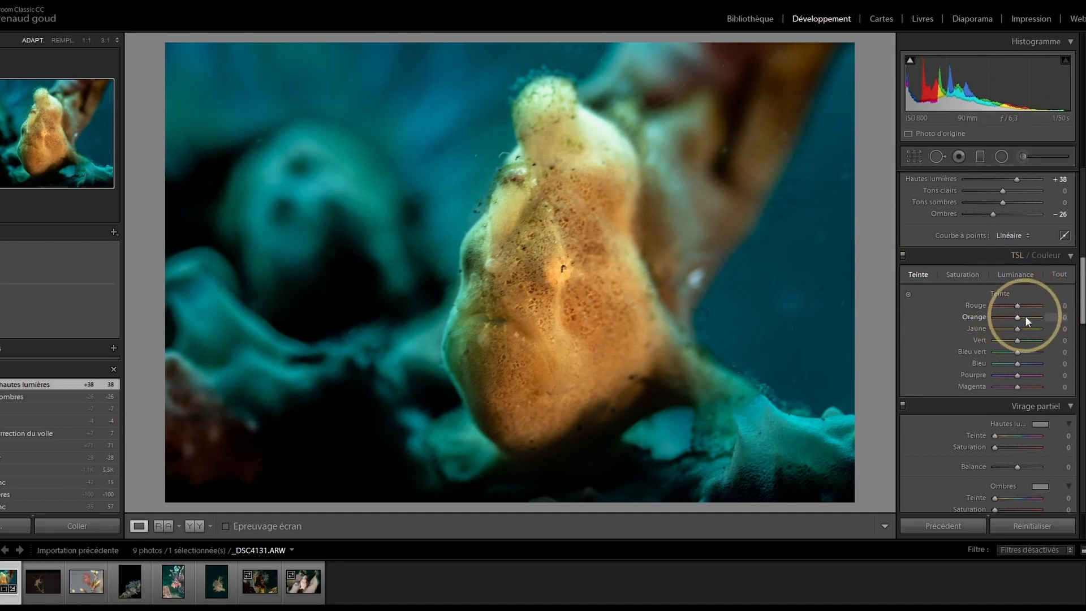
{"action": "mouse_move", "coordinate": [1017, 318]}
{"action": "left_mouse_down"}
{"action": "mouse_move", "coordinate": [1018, 305]}
{"action": "mouse_move", "coordinate": [1037, 304]}
{"action": "mouse_move", "coordinate": [1023, 328]}
{"action": "mouse_move", "coordinate": [1055, 327]}
{"action": "mouse_move", "coordinate": [1012, 334]}
{"action": "left_mouse_up"}
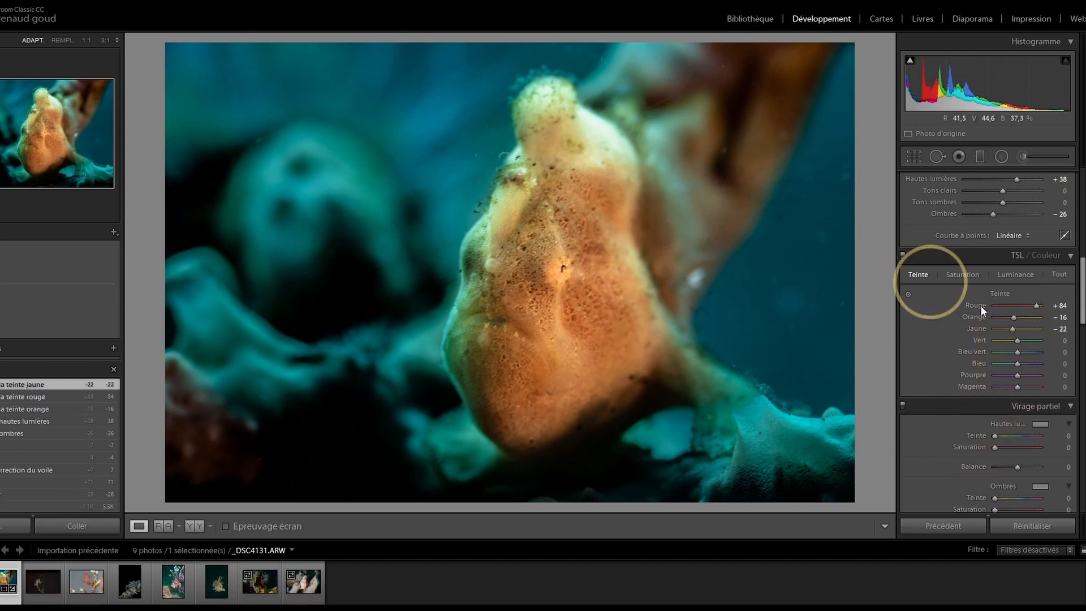
{"action": "left_click_drag", "start_coordinate": [1017, 351], "coordinate": [1032, 362]}
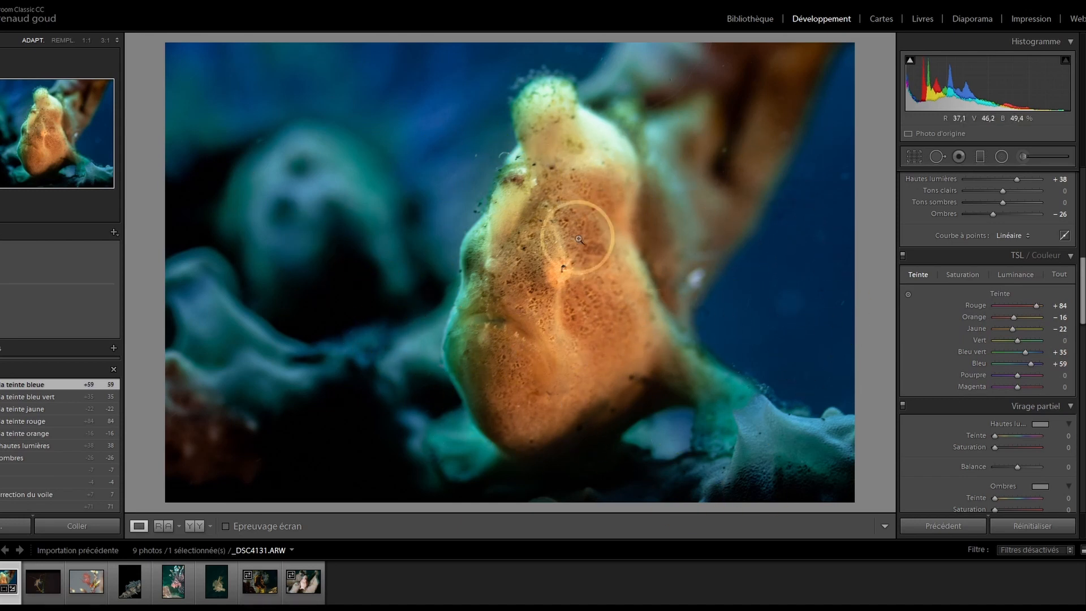
{"action": "scroll", "coordinate": [1013, 334], "scroll_direction": "down", "scroll_amount": 3}
{"action": "scroll", "coordinate": [998, 384], "scroll_direction": "down", "scroll_amount": 3}
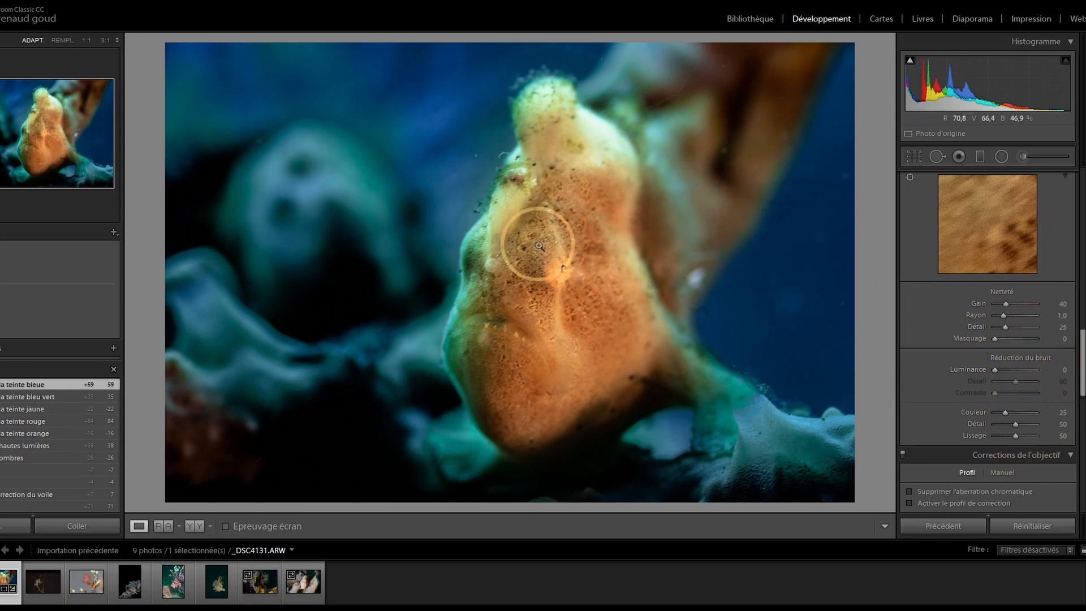
Step: Set Sharpening Amount to 88, previewing detail on the fish's eye at 1:1
{"action": "left_click", "coordinate": [563, 276]}
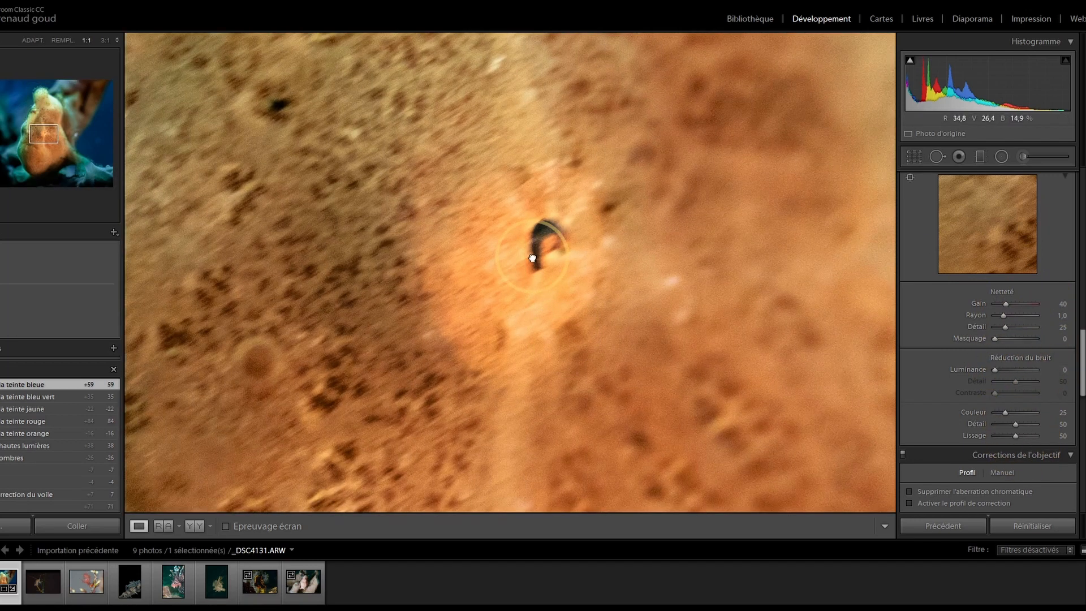
{"action": "left_click", "coordinate": [571, 322]}
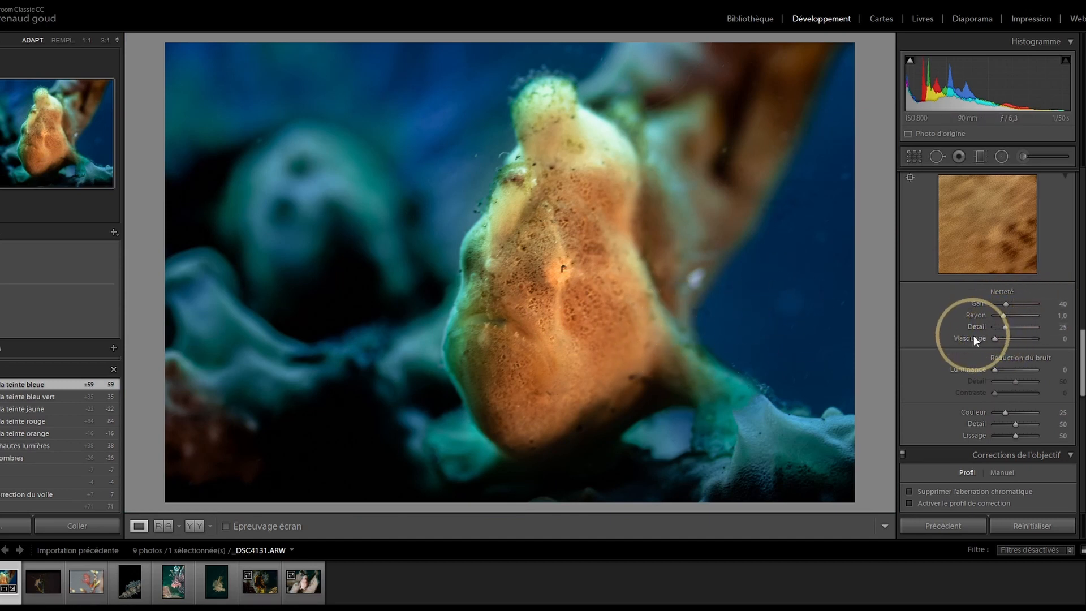
{"action": "left_click", "coordinate": [994, 229]}
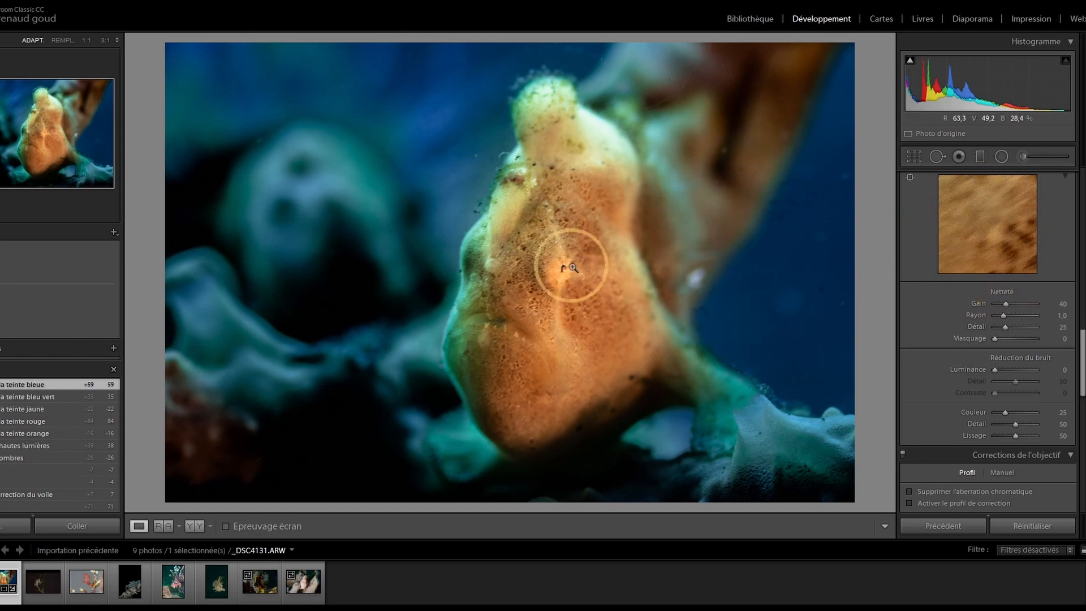
{"action": "left_click", "coordinate": [910, 177]}
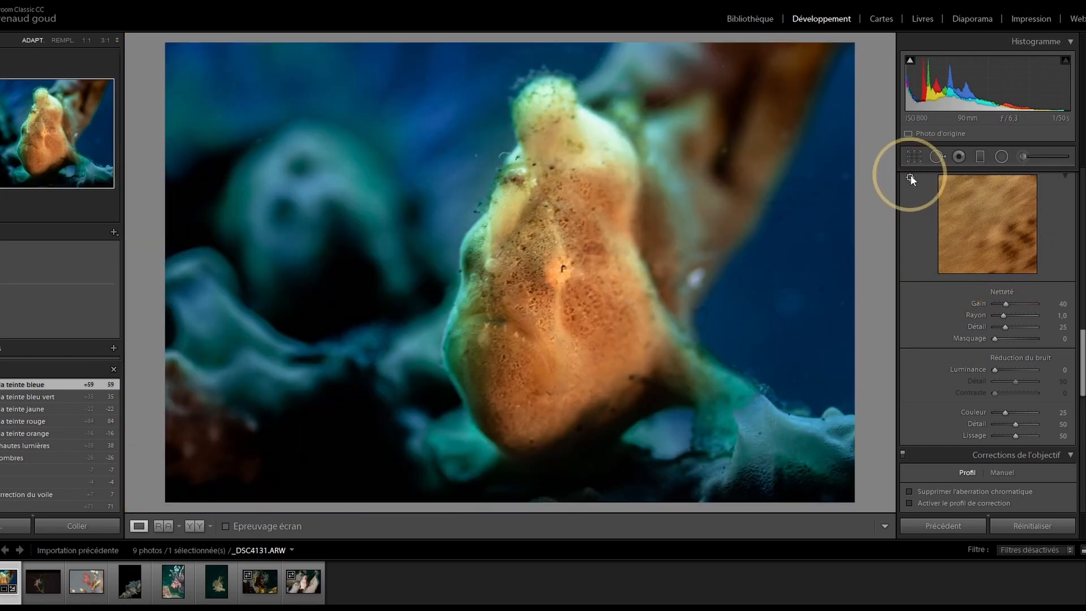
{"action": "left_click", "coordinate": [559, 272]}
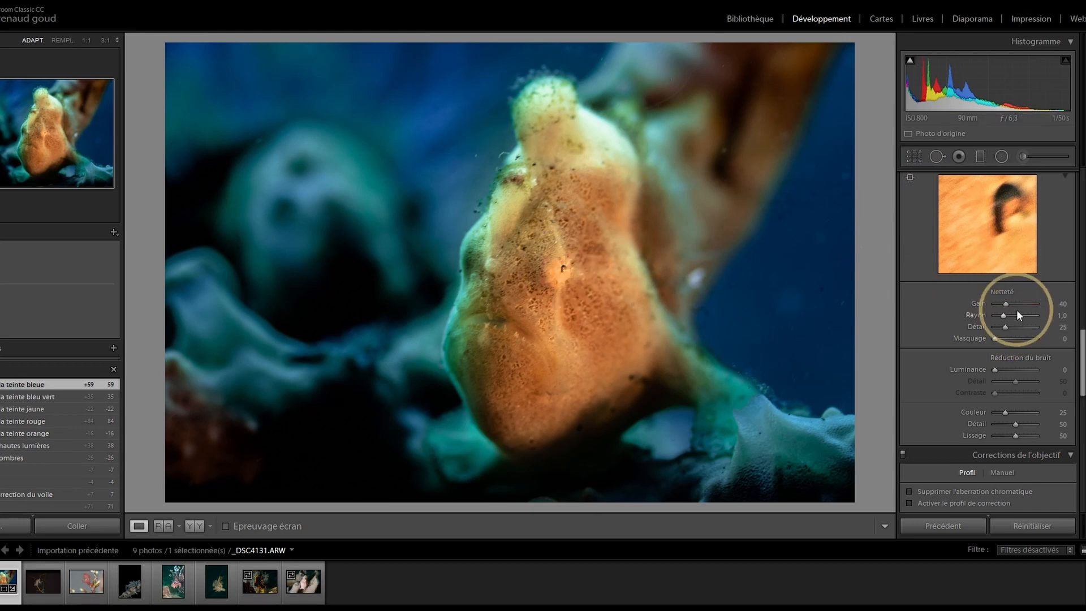
{"action": "left_click", "coordinate": [1038, 305]}
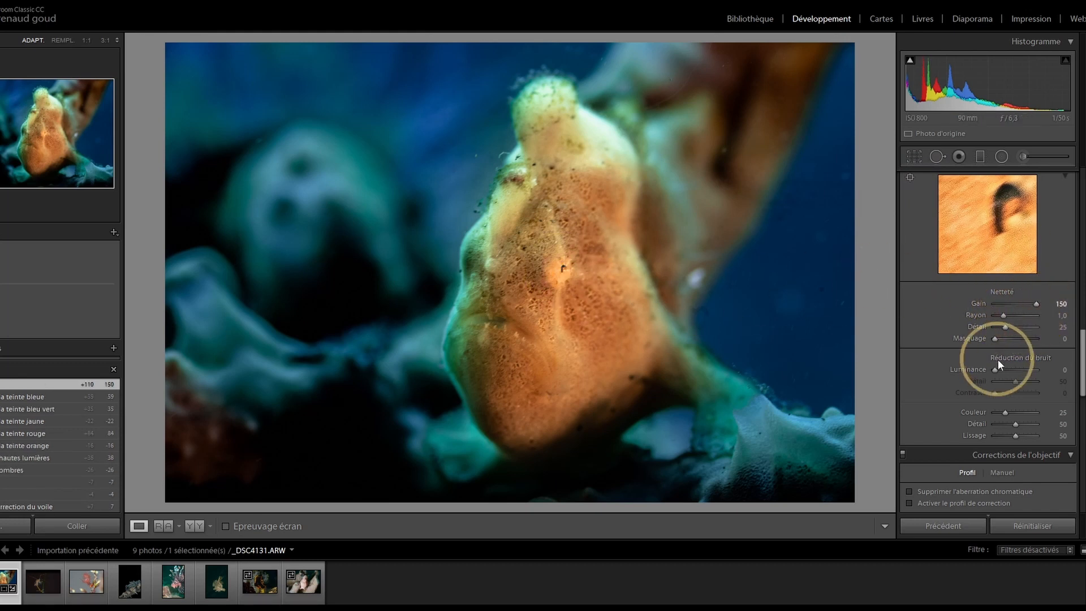
{"action": "left_click", "coordinate": [1020, 304]}
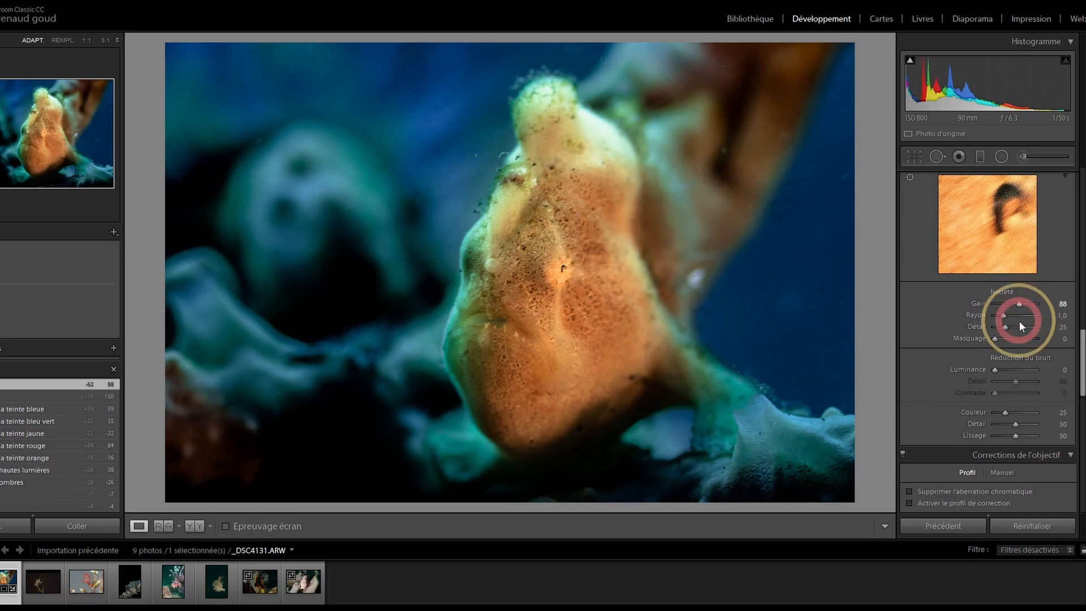
Step: Set luminance noise reduction to 56, checking the blue water in the zoomed view
{"action": "left_click", "coordinate": [994, 369]}
{"action": "left_click_drag", "start_coordinate": [994, 368], "coordinate": [1003, 369]}
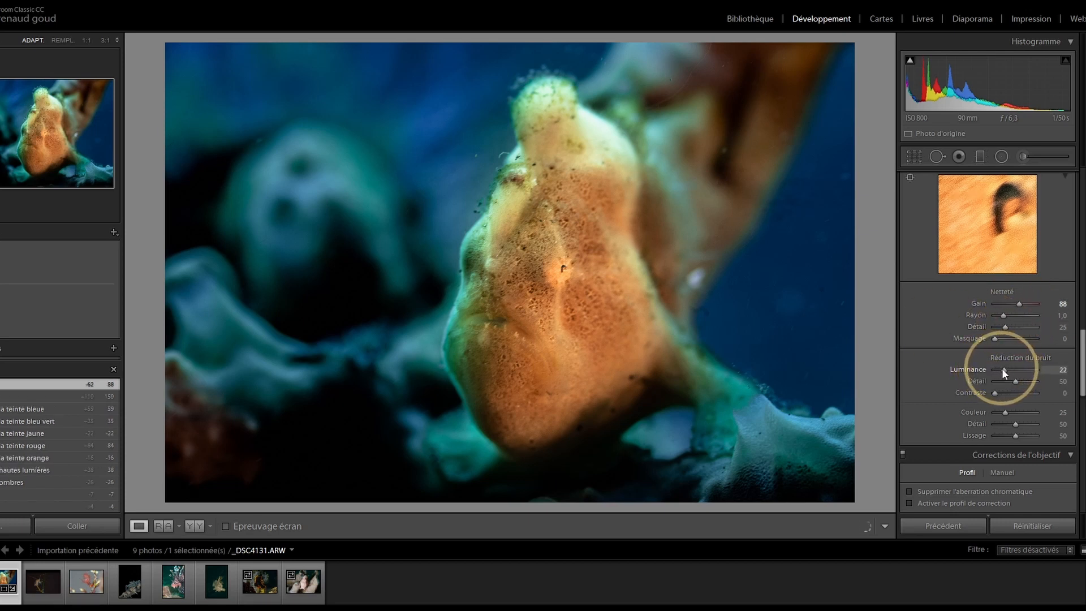
{"action": "left_click", "coordinate": [770, 336]}
{"action": "left_click_drag", "start_coordinate": [779, 285], "coordinate": [599, 232]}
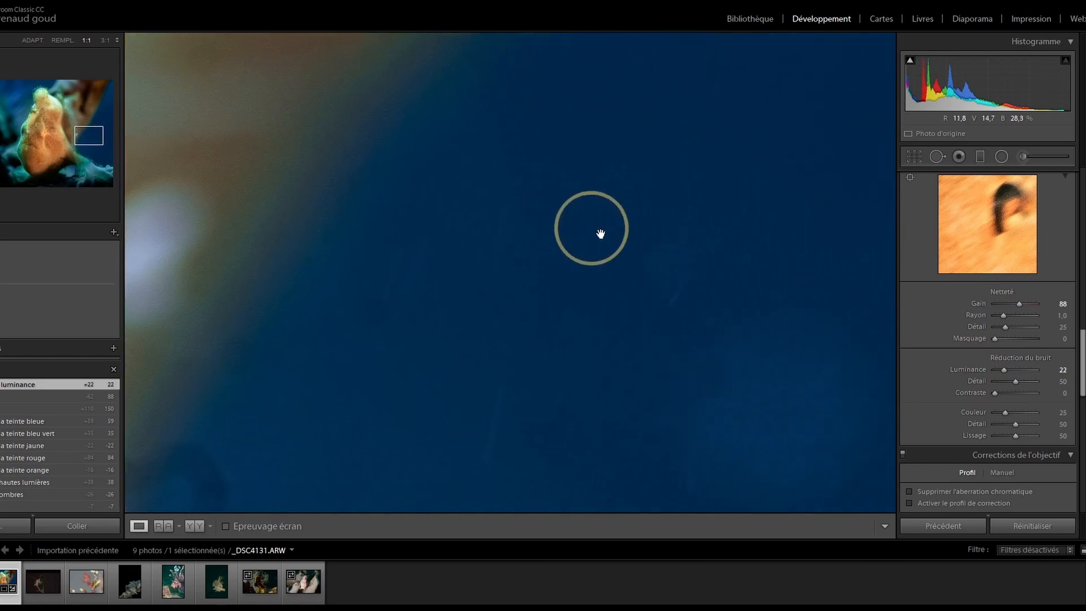
{"action": "left_click", "coordinate": [1017, 370]}
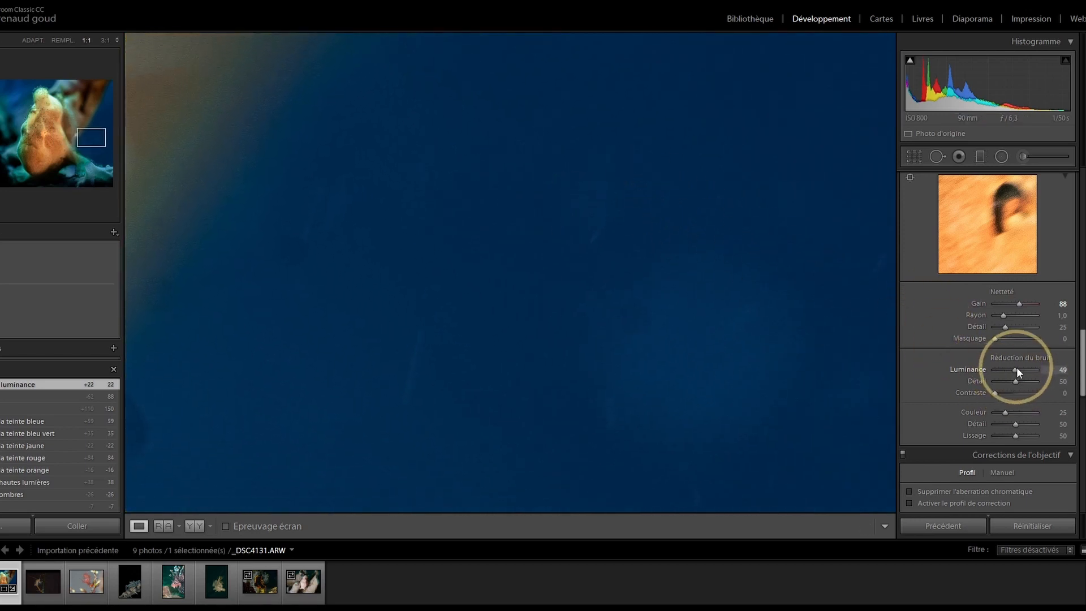
{"action": "left_click", "coordinate": [659, 272]}
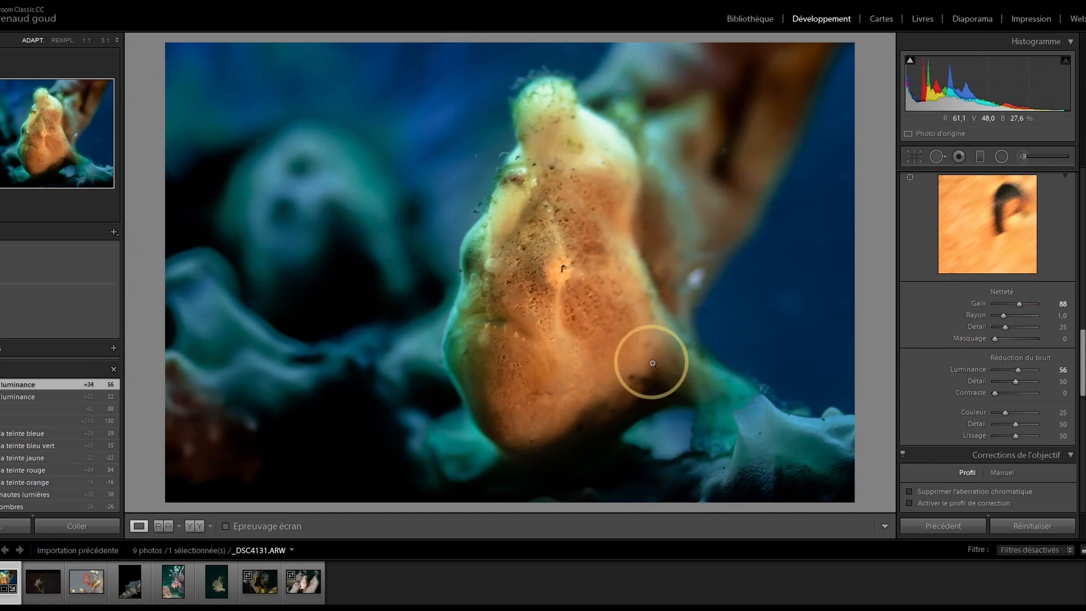
{"action": "scroll", "coordinate": [995, 362], "scroll_direction": "up", "scroll_amount": 5}
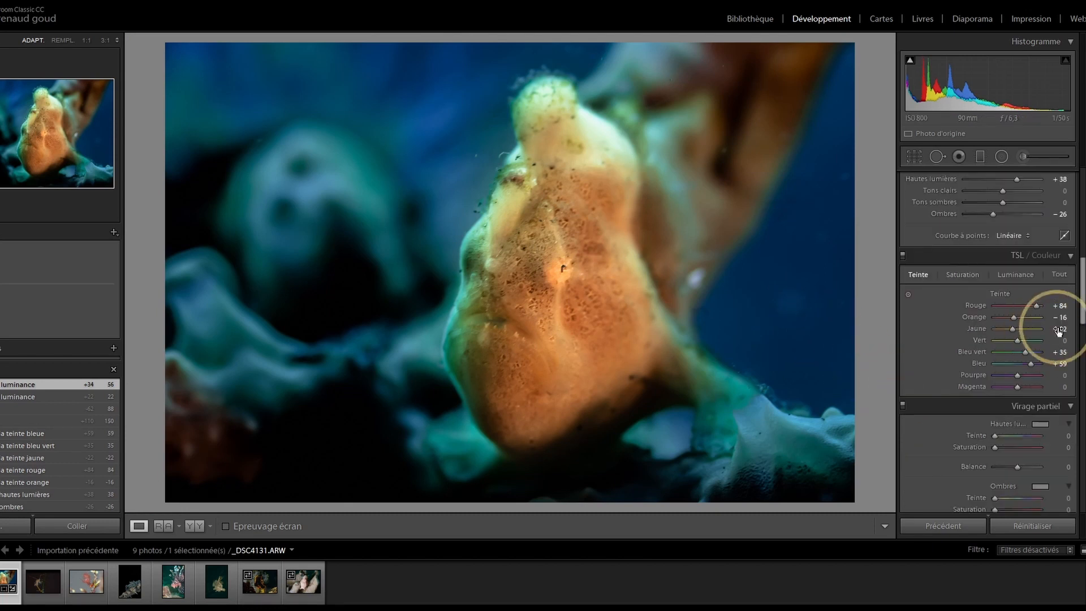
Step: Set HSL saturation to Red +22, Orange +3, Aqua −57 and Blue −5
{"action": "left_click", "coordinate": [962, 275]}
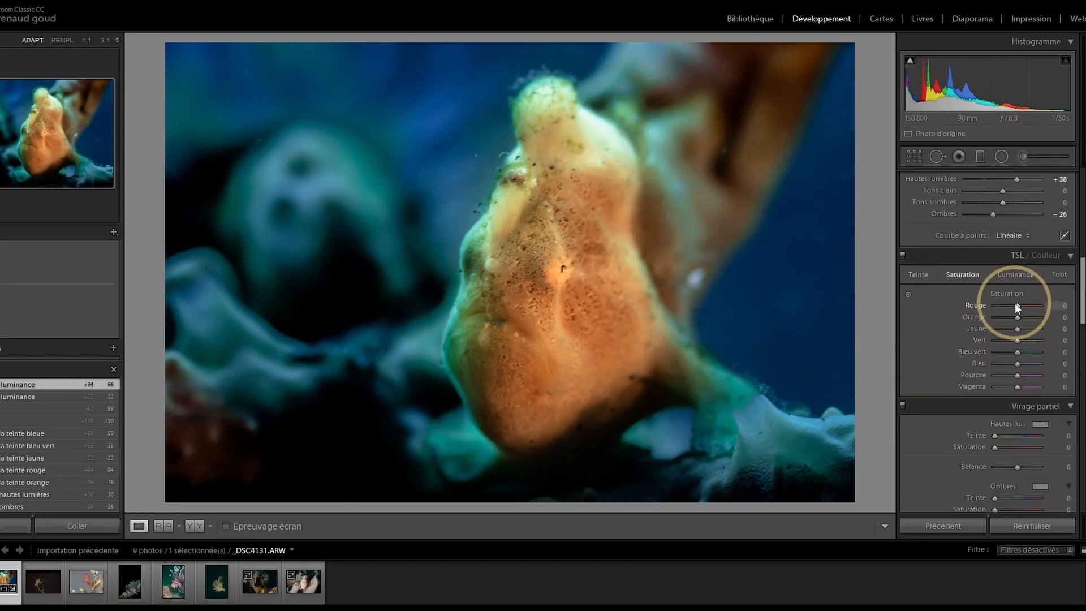
{"action": "left_click_drag", "start_coordinate": [1065, 306], "coordinate": [1003, 352]}
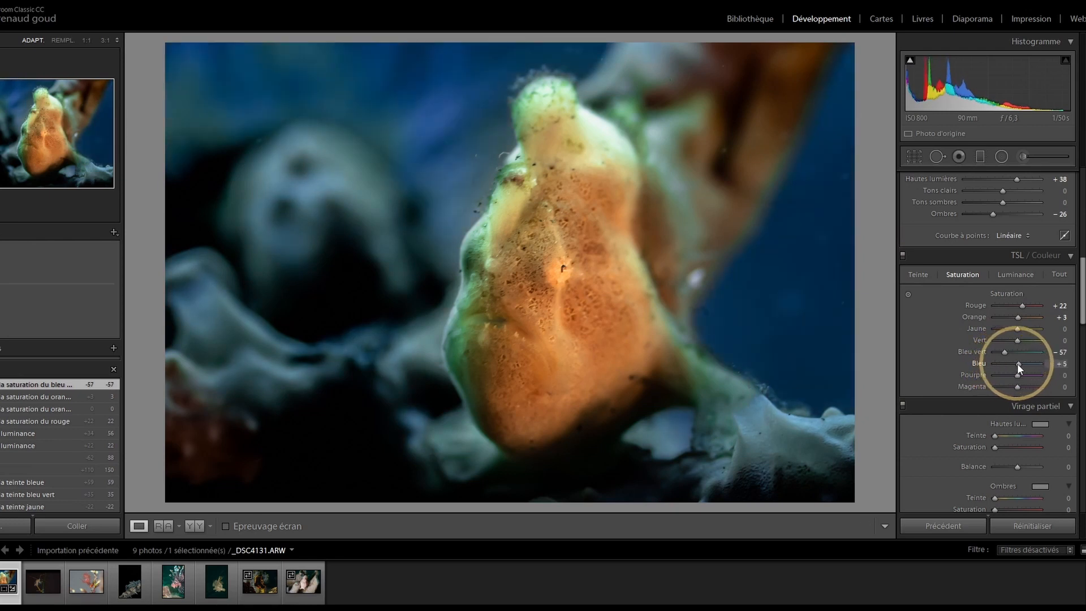
{"action": "left_click_drag", "start_coordinate": [1016, 363], "coordinate": [1015, 363]}
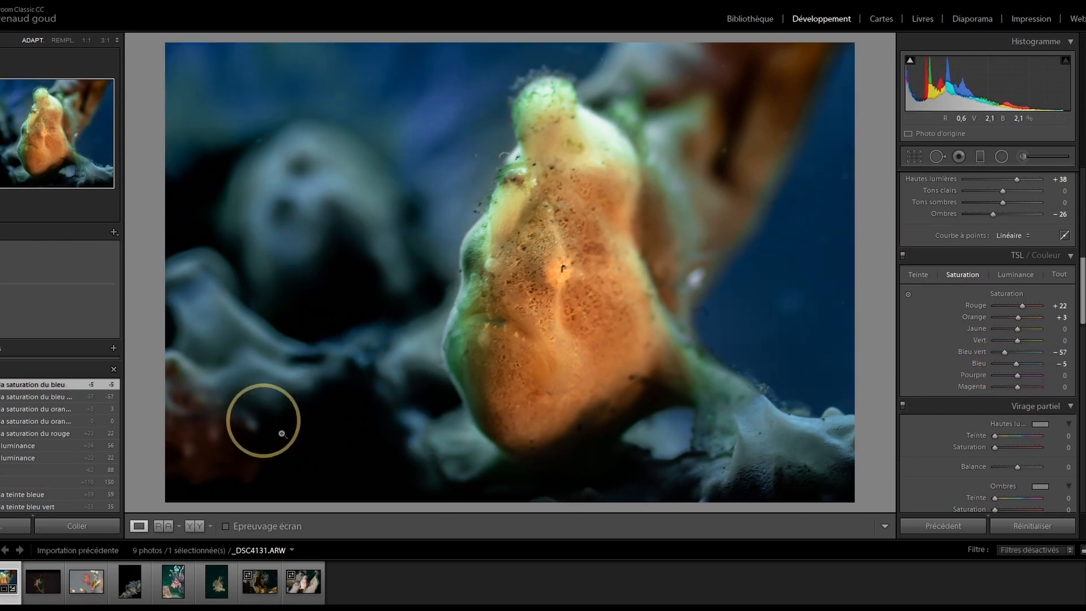